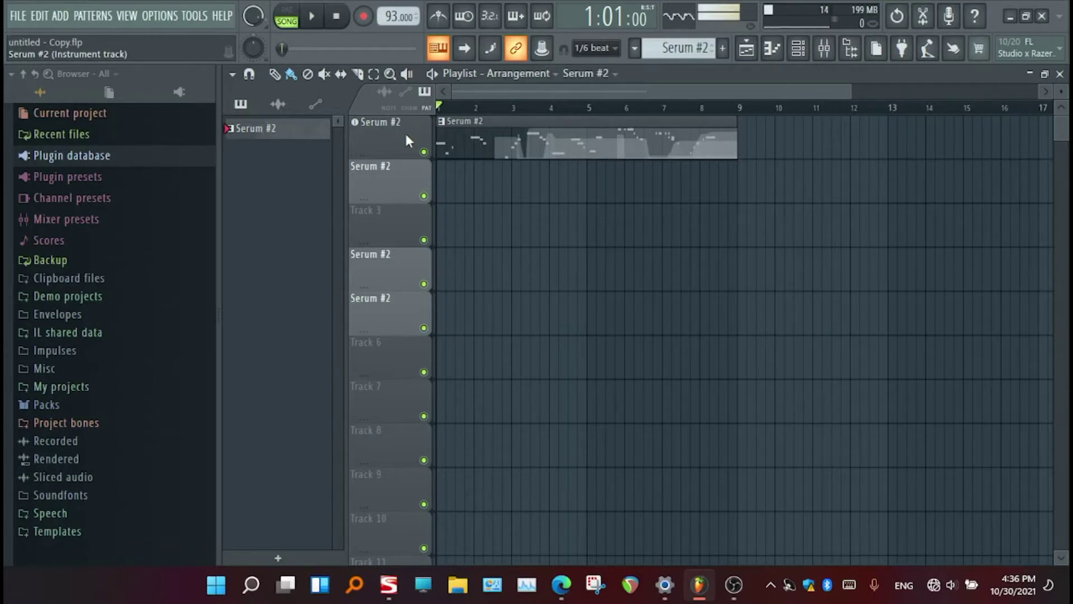
# Select bars 3–5 over the Serum #2 clip and start a recording
pyautogui.press('space')
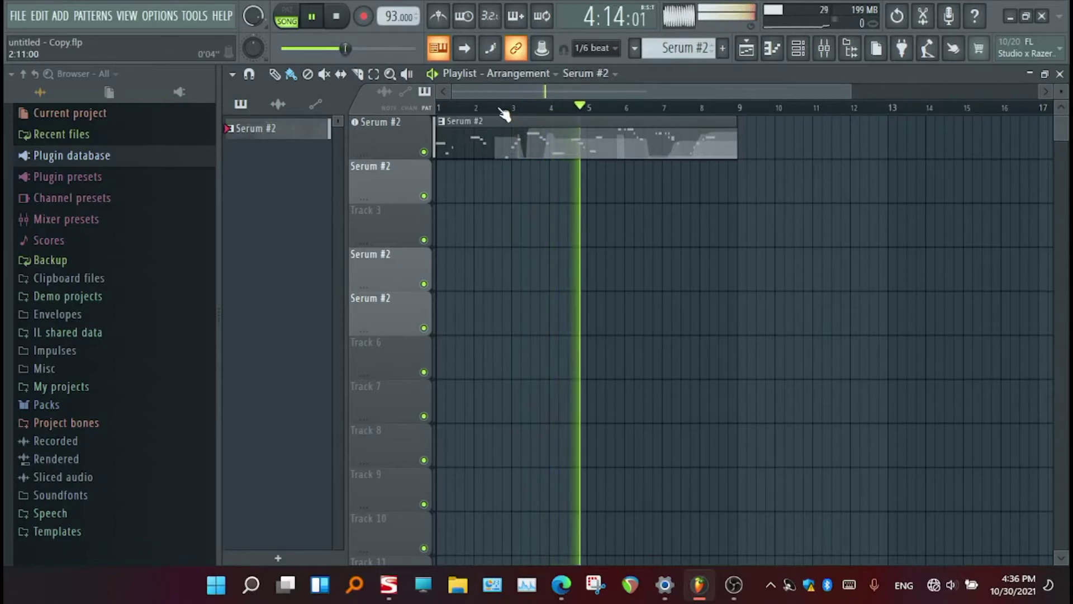
pyautogui.moveTo(503, 111); pyautogui.dragTo(606, 119)
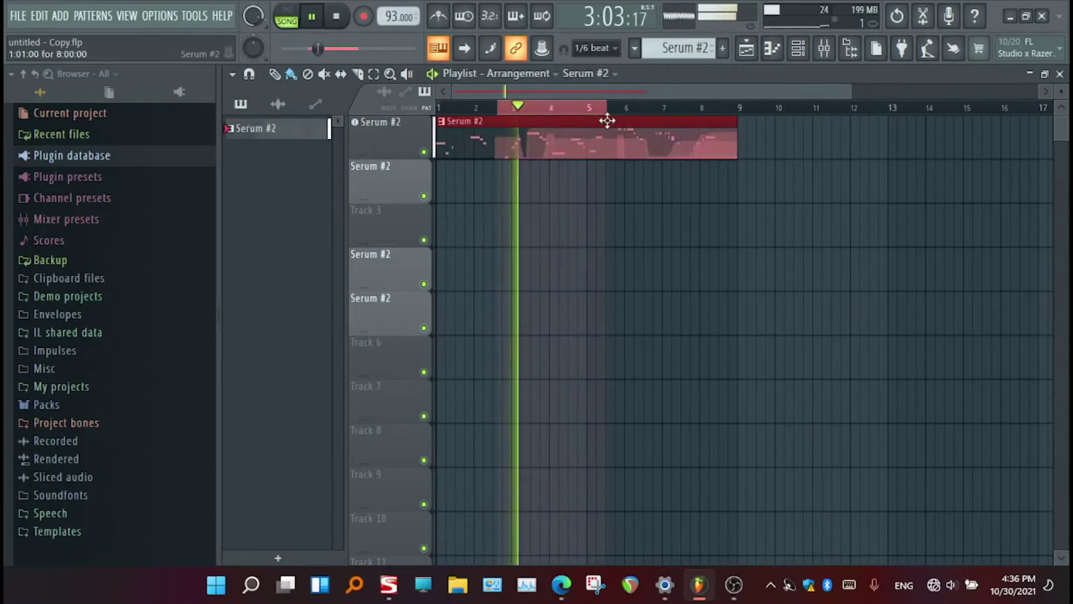
pyautogui.press('space')
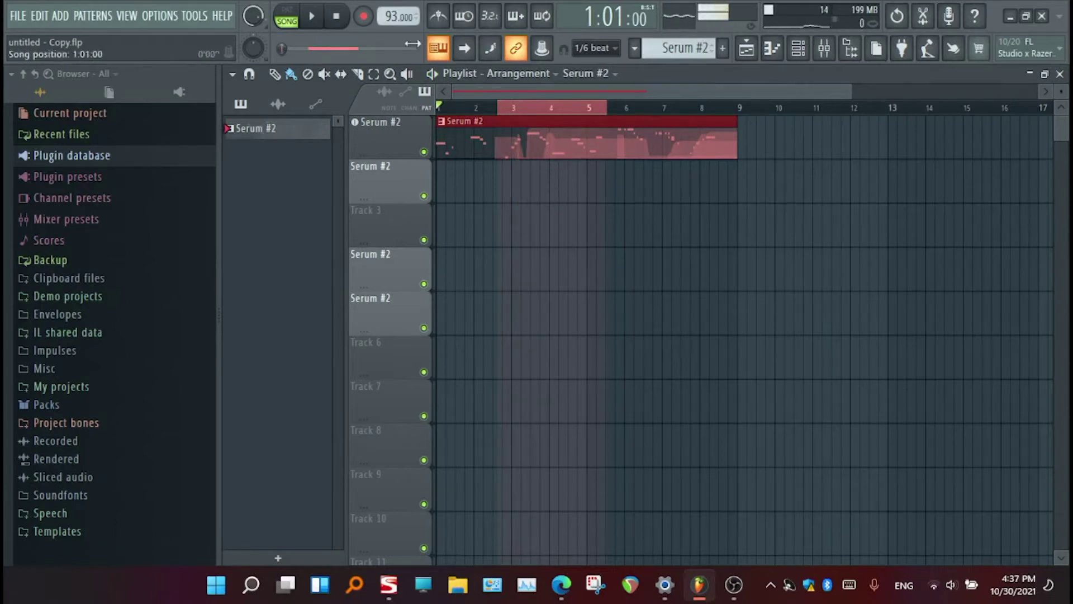
pyautogui.click(364, 17)
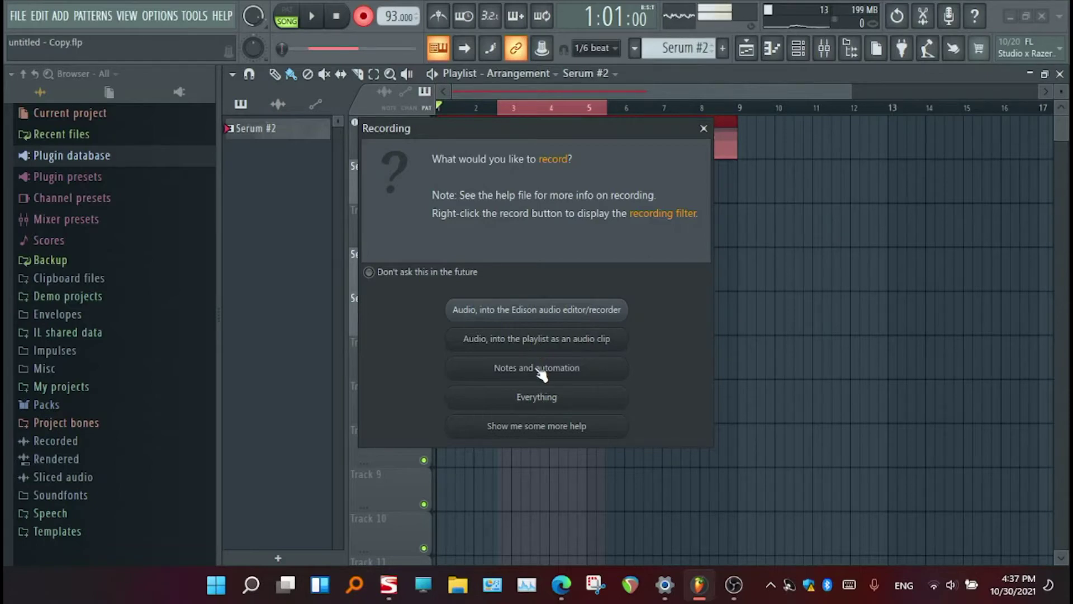
# Choose 'Notes and automation' as the recording source and bring up the Mixer
pyautogui.click(538, 368)
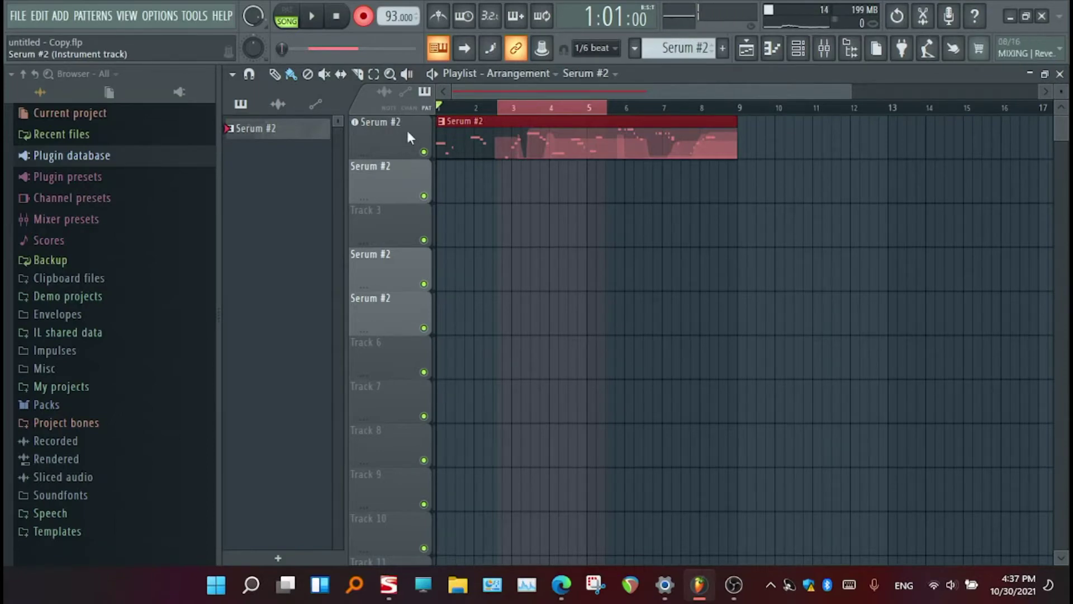
pyautogui.click(825, 51)
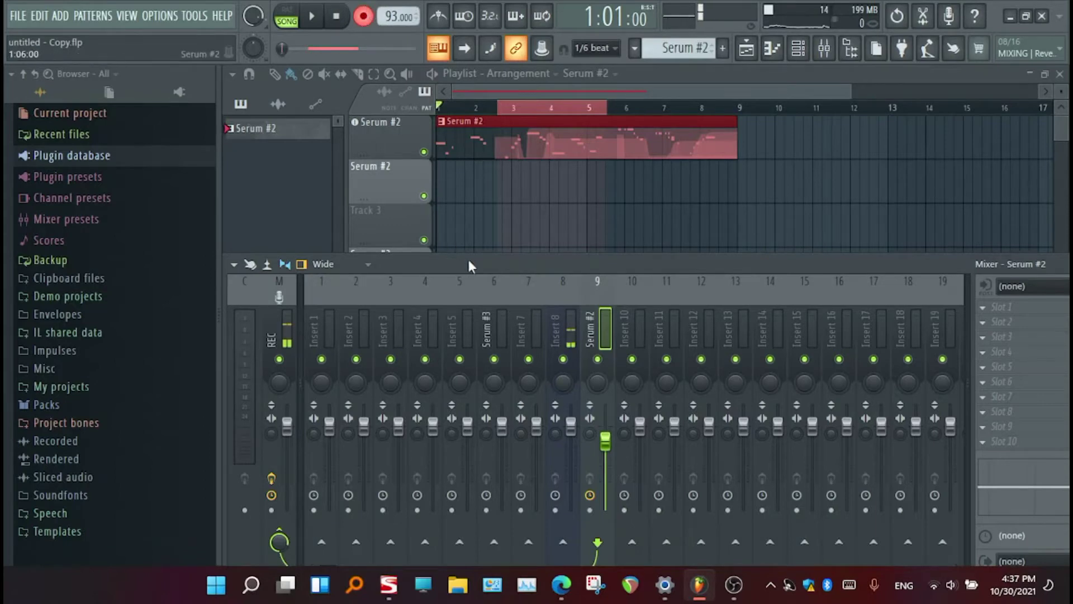
# Record the Serum #2 insert fader being pulled down during playback
pyautogui.moveTo(468, 259); pyautogui.dragTo(528, 229)
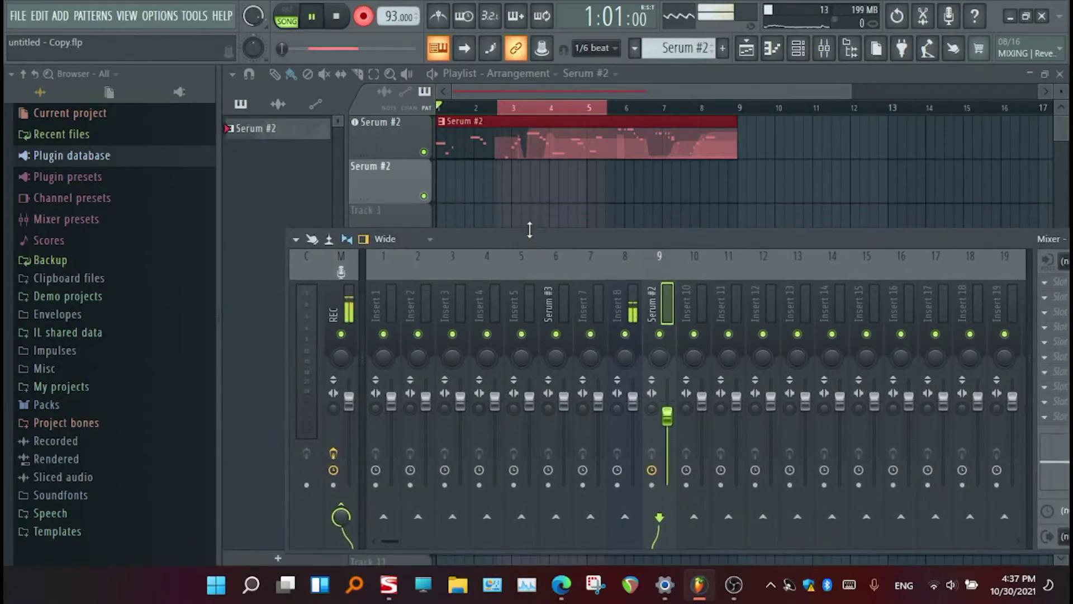
pyautogui.press('space')
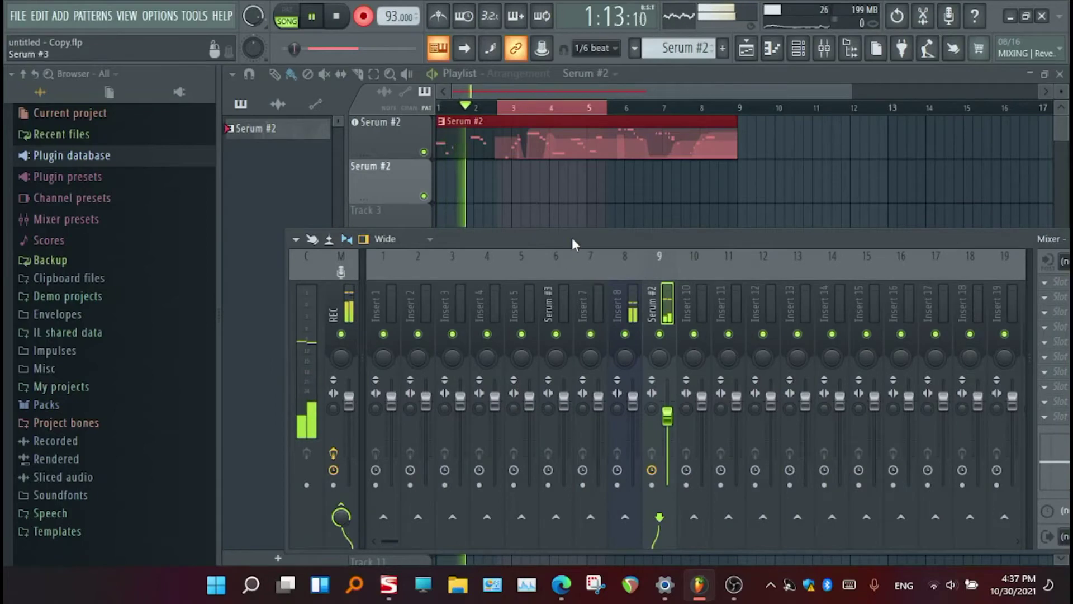
pyautogui.moveTo(572, 237); pyautogui.dragTo(571, 222)
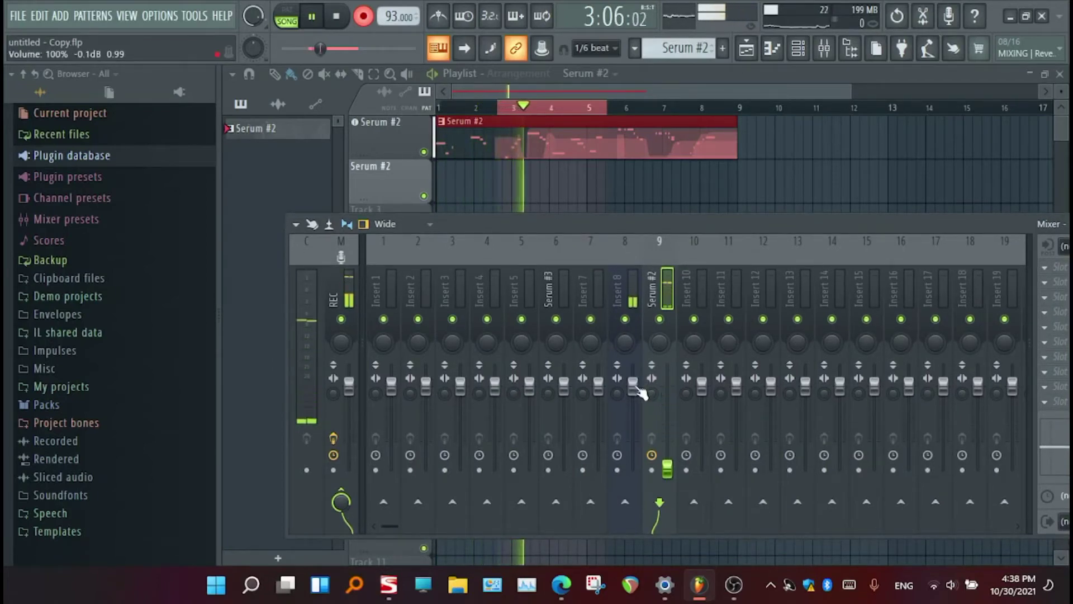
pyautogui.press('space')
pyautogui.moveTo(667, 400); pyautogui.dragTo(667, 440)
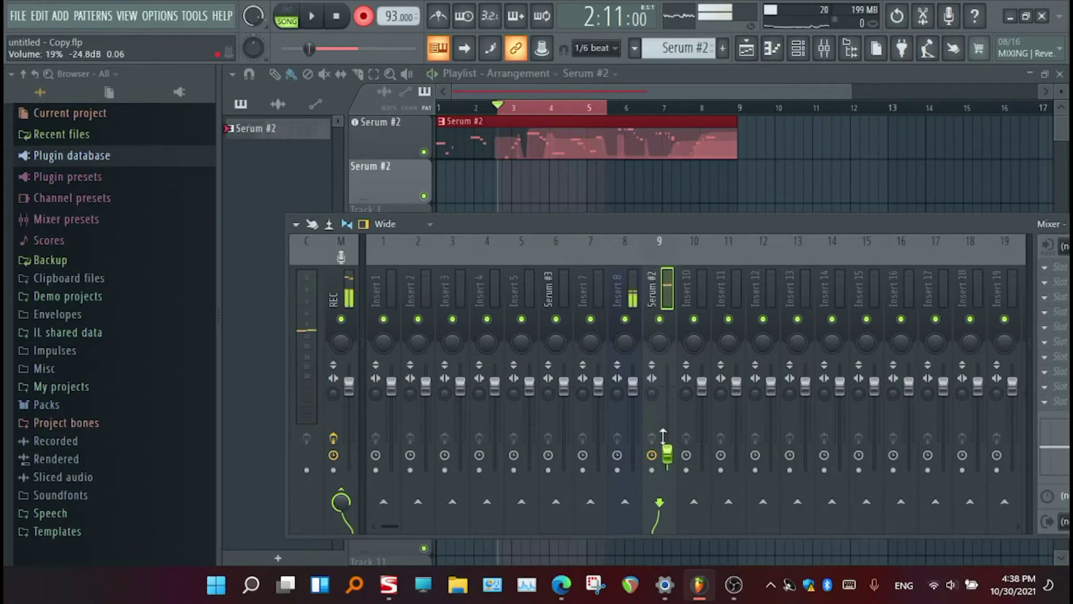
# Replay to hear the recorded volume dip, then bring up the Serum #2 synth window
pyautogui.hotkey('ctrl', 'z')
pyautogui.press('space')
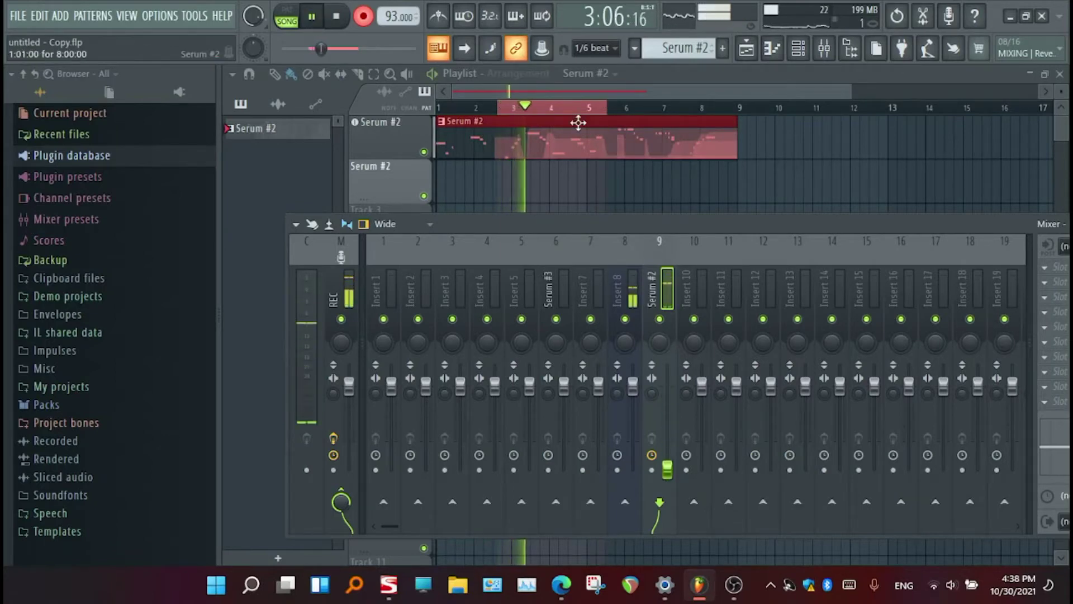
pyautogui.press('space')
pyautogui.click(393, 134)
pyautogui.moveTo(722, 258); pyautogui.dragTo(733, 182)
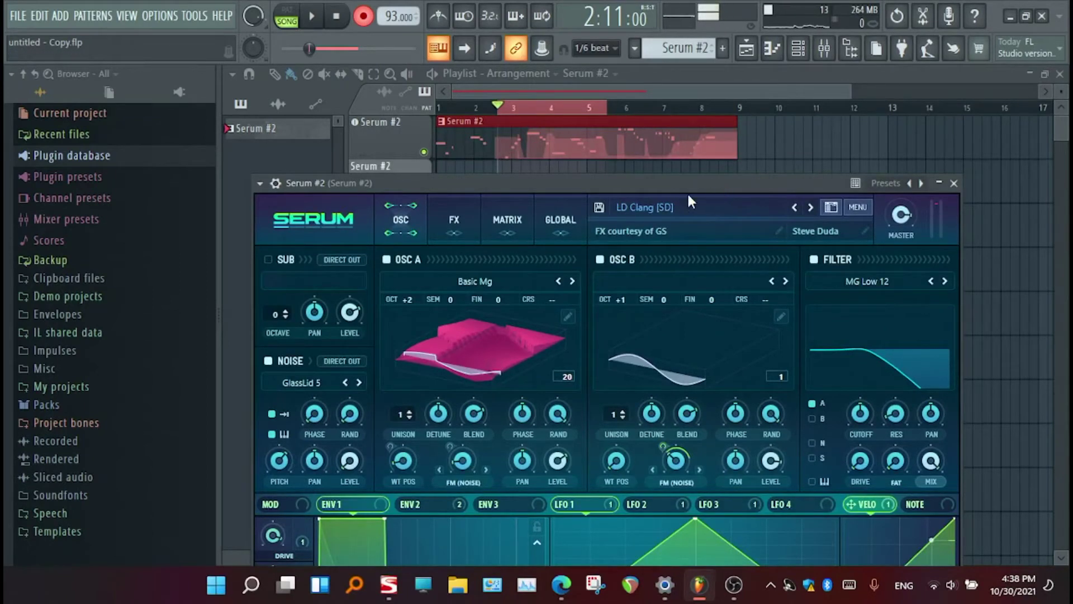
# Record Serum's MASTER knob turning down to 0% during playback, then close the synth
pyautogui.press('space')
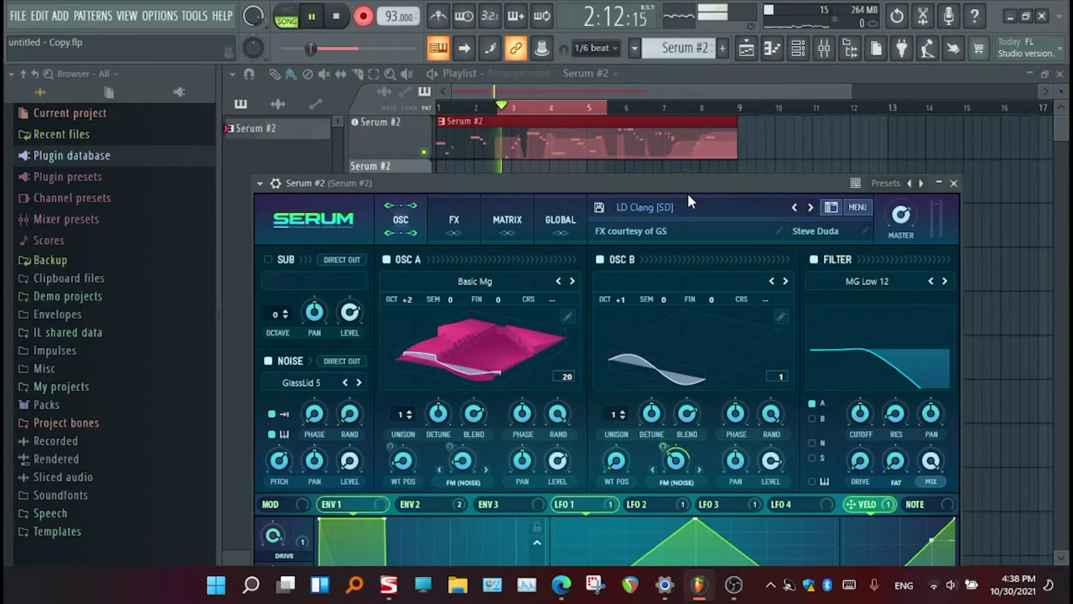
pyautogui.moveTo(902, 219); pyautogui.dragTo(886, 296)
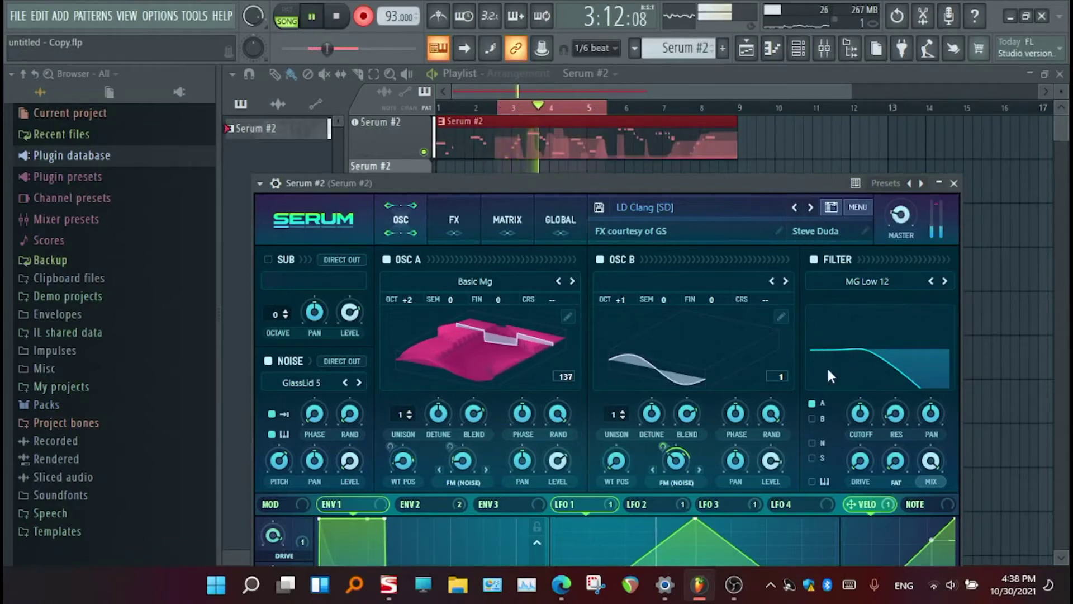
pyautogui.click(953, 183)
pyautogui.press('space')
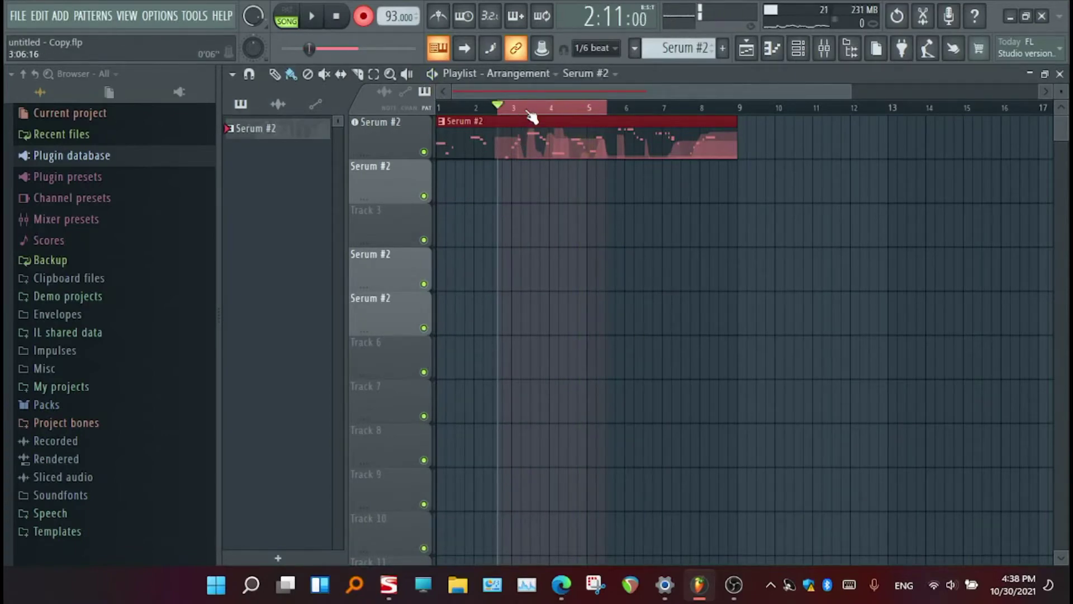
# Record the Serum #2 Channel Rack volume knob dropping to 0%, then close the Channel Rack
pyautogui.click(799, 51)
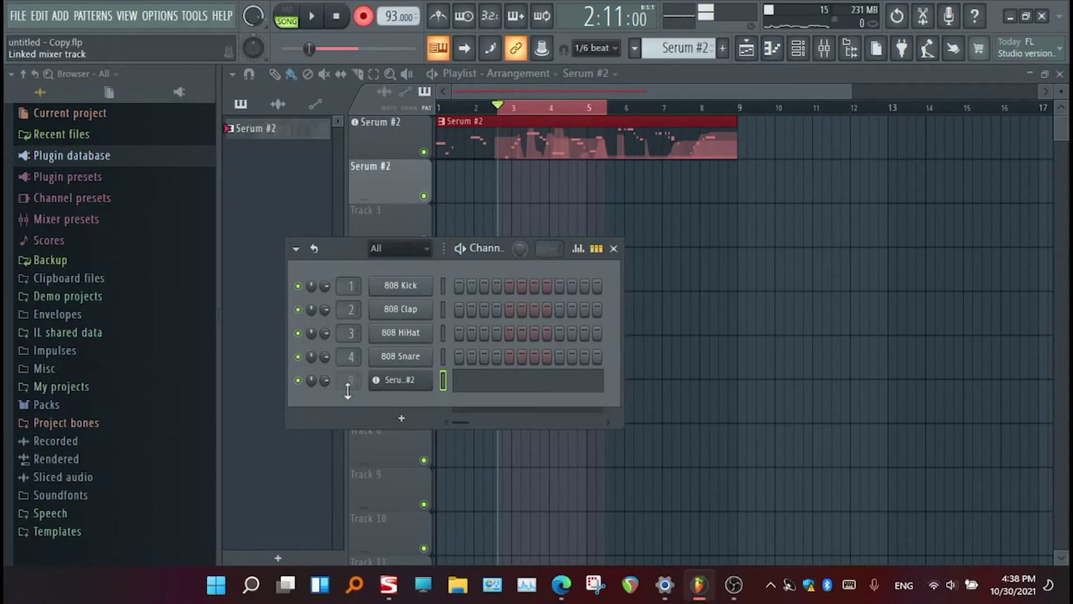
pyautogui.press('space')
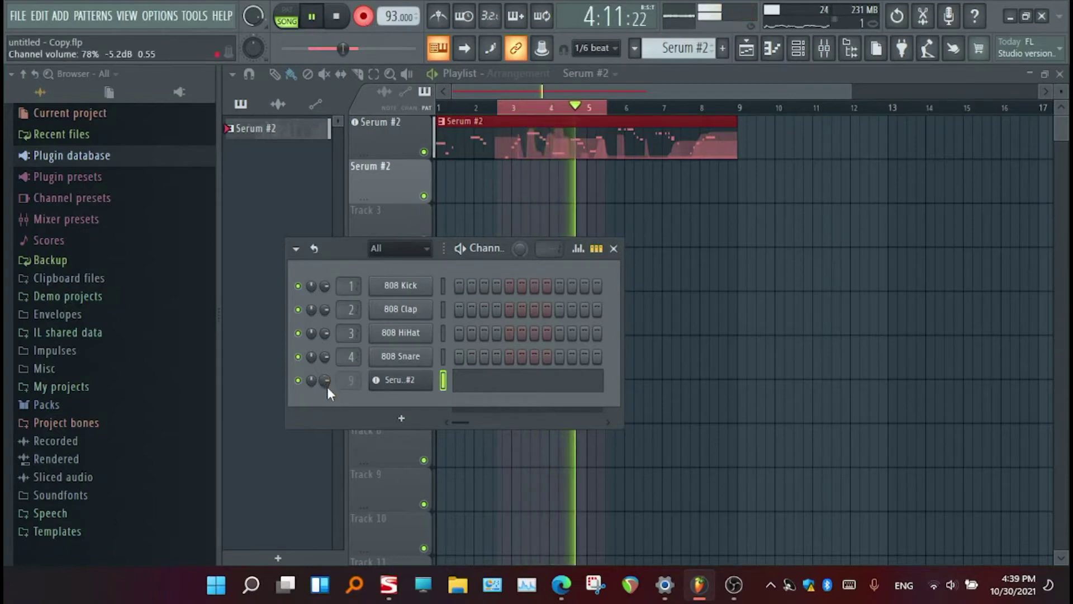
pyautogui.moveTo(326, 387); pyautogui.dragTo(327, 447)
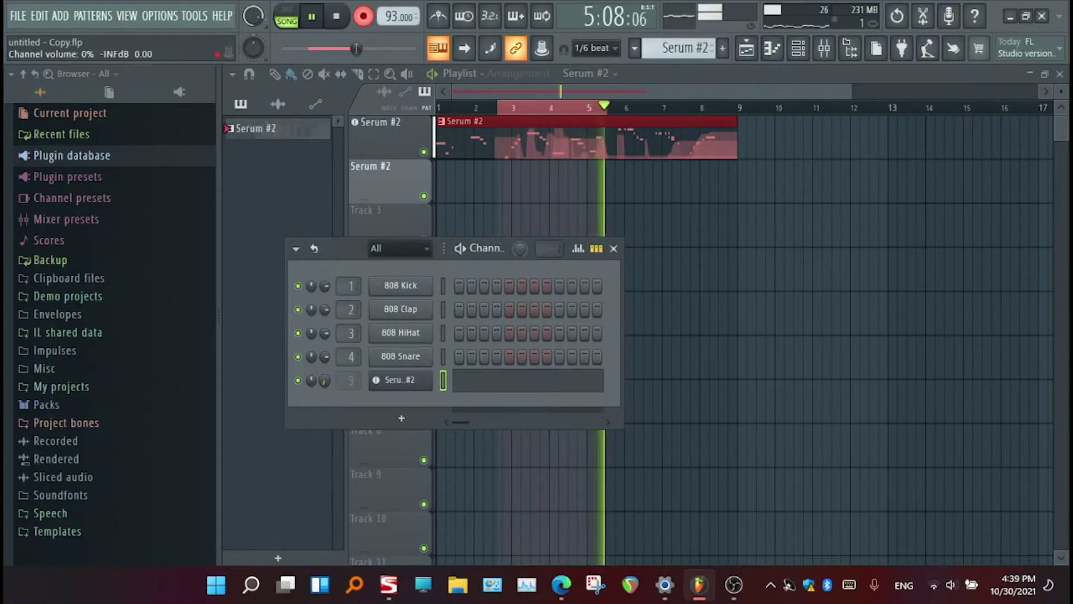
pyautogui.press('space')
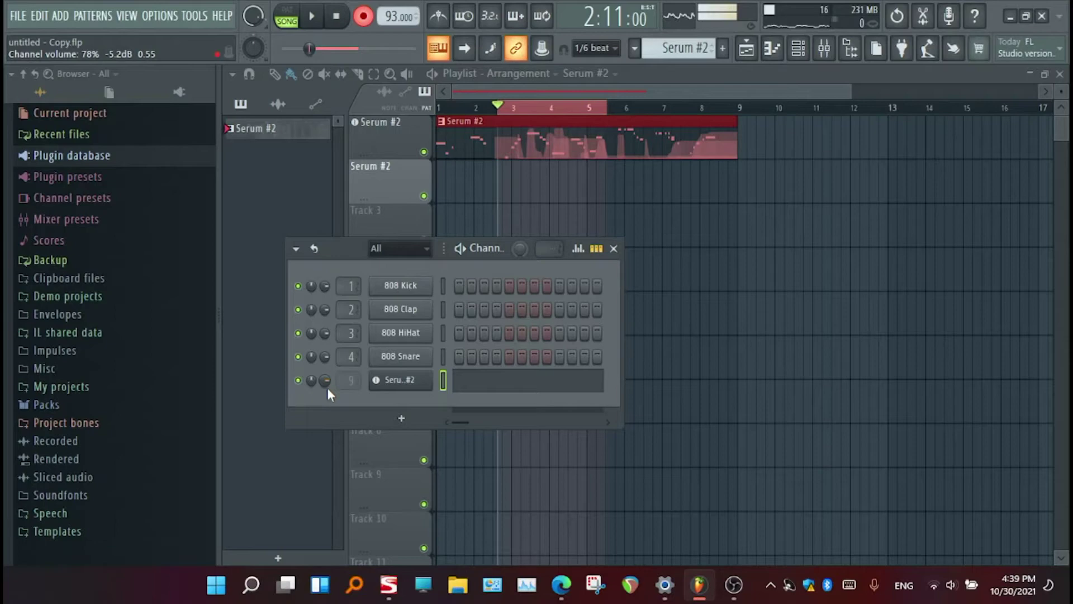
pyautogui.click(614, 248)
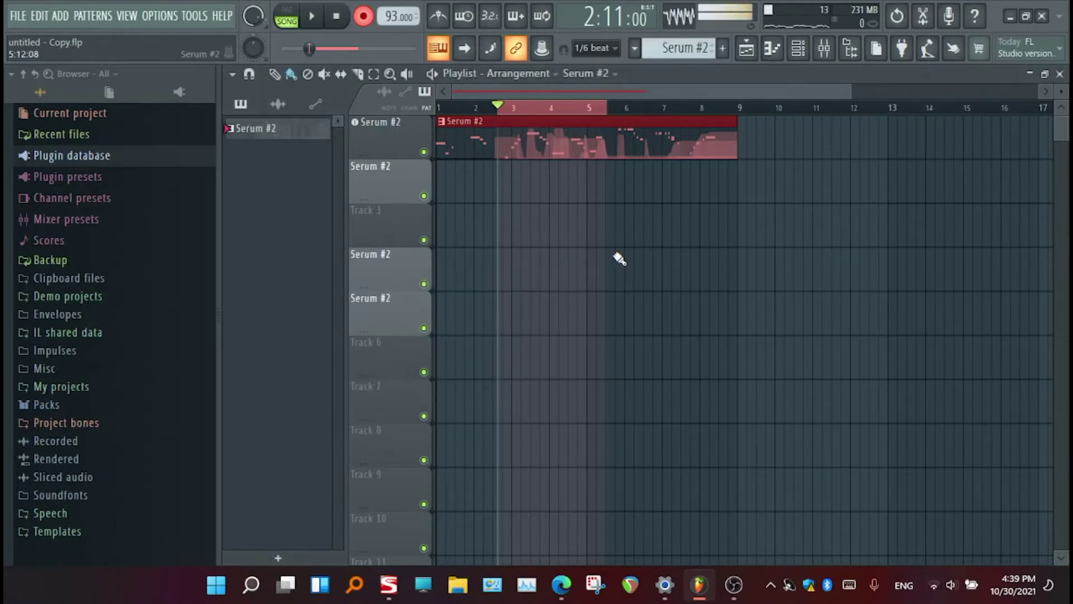
# Under Current project > Initialized controls, delete the Serum #2 MasterVol and Channel volume events
pyautogui.click(104, 100)
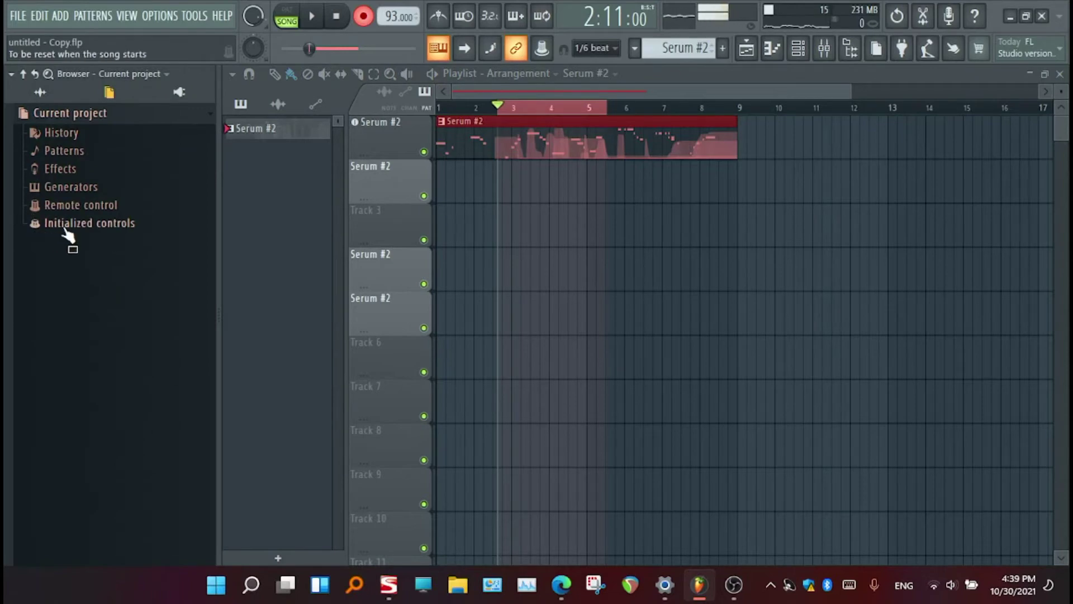
pyautogui.click(37, 226)
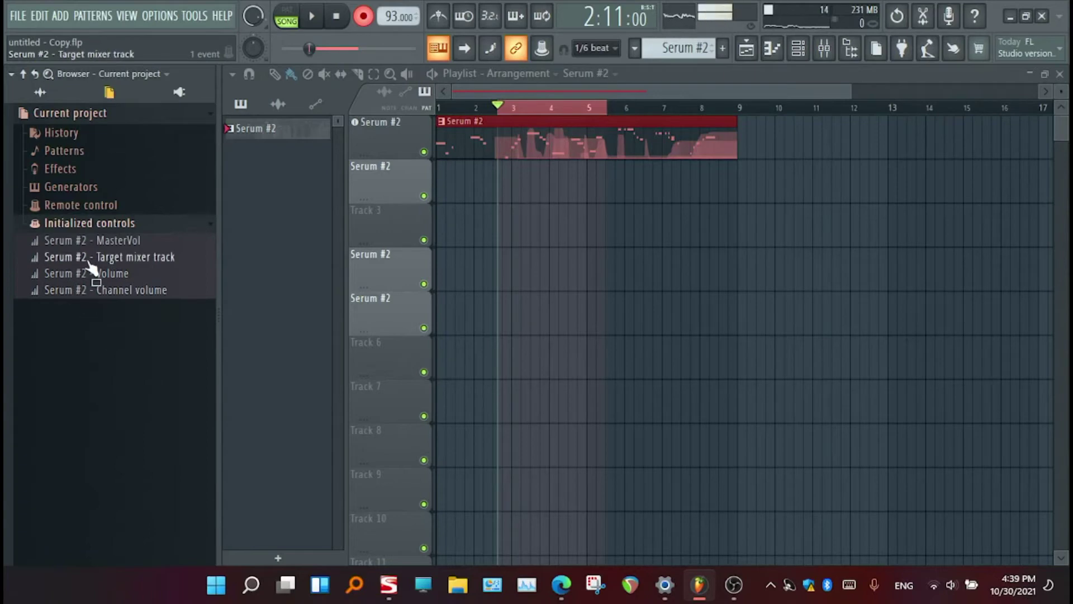
pyautogui.rightClick(73, 241)
pyautogui.click(112, 242)
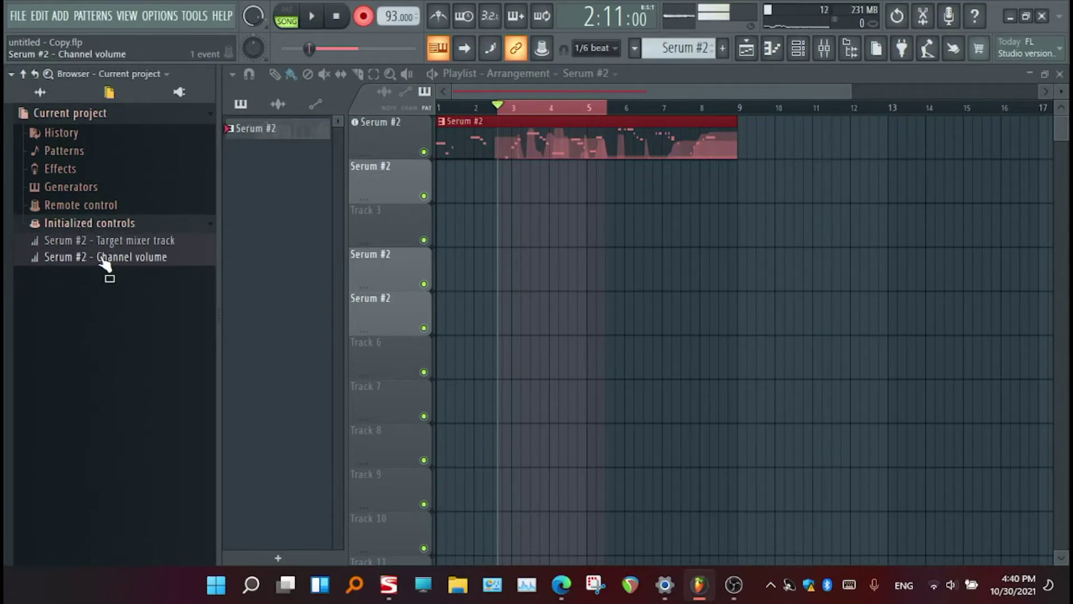
pyautogui.rightClick(105, 263)
pyautogui.click(134, 259)
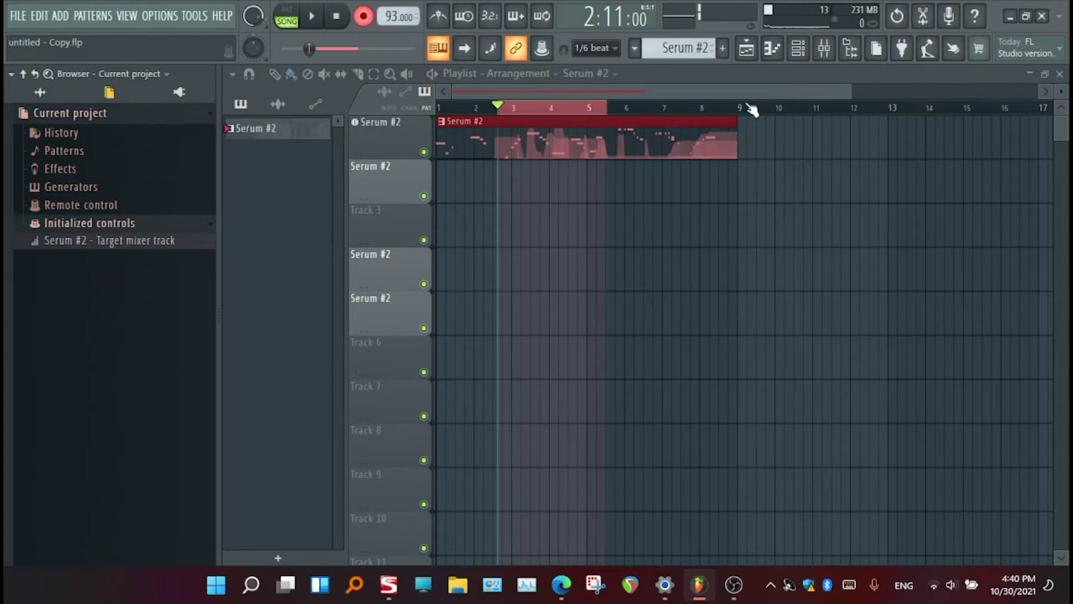
# Play the song to check Serum #2 and clear the playlist time selection
pyautogui.press('space')
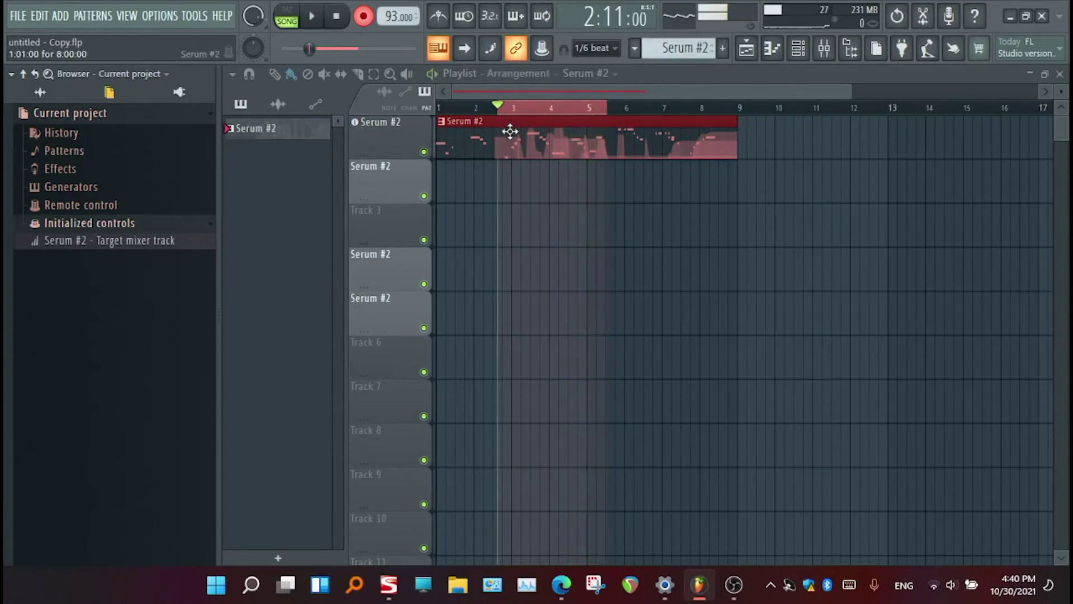
pyautogui.click(445, 107)
pyautogui.press('space')
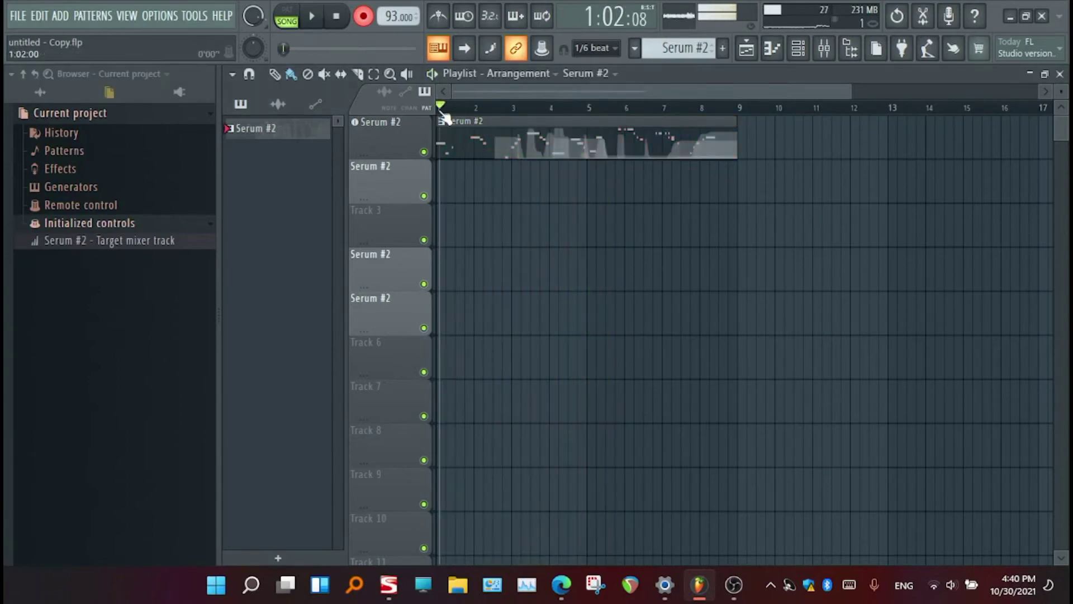
# Reset the Serum #2 channel volume knob to default, test playback, and close the Channel Rack
pyautogui.click(798, 49)
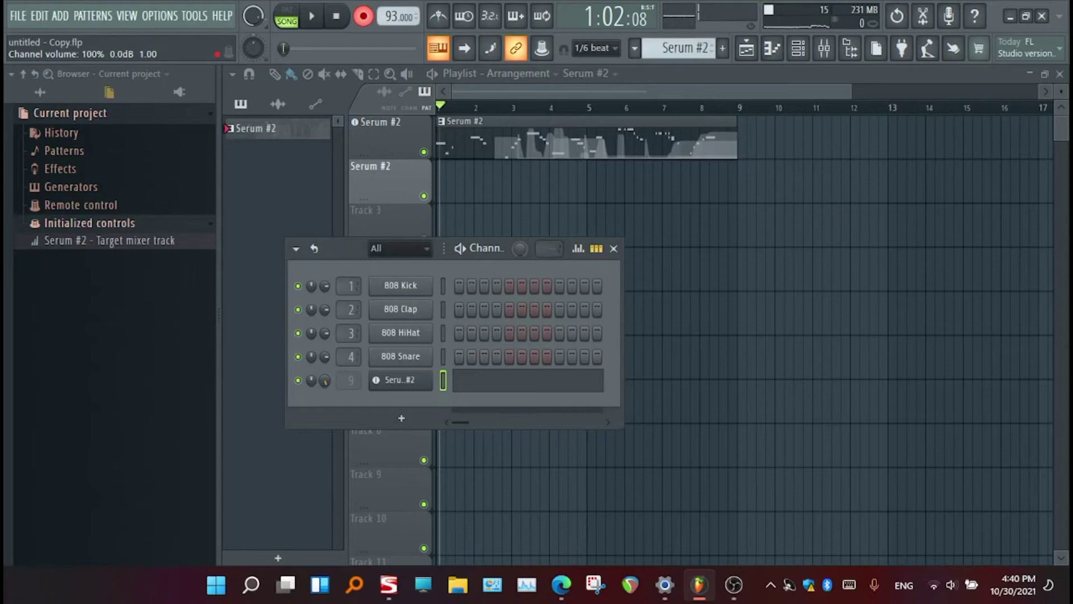
pyautogui.rightClick(323, 386)
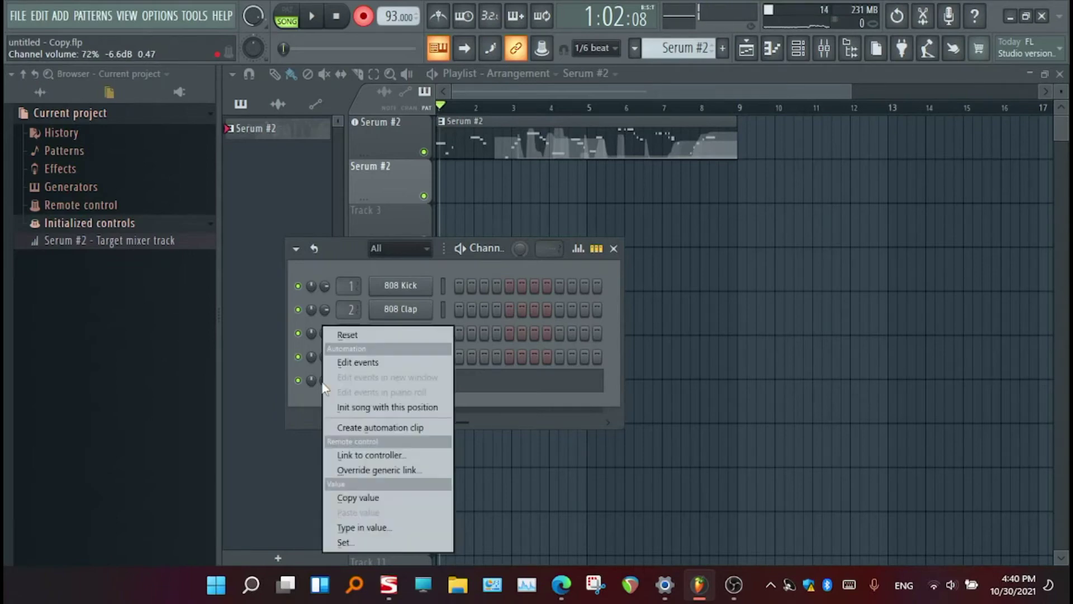
pyautogui.click(349, 330)
pyautogui.press('space')
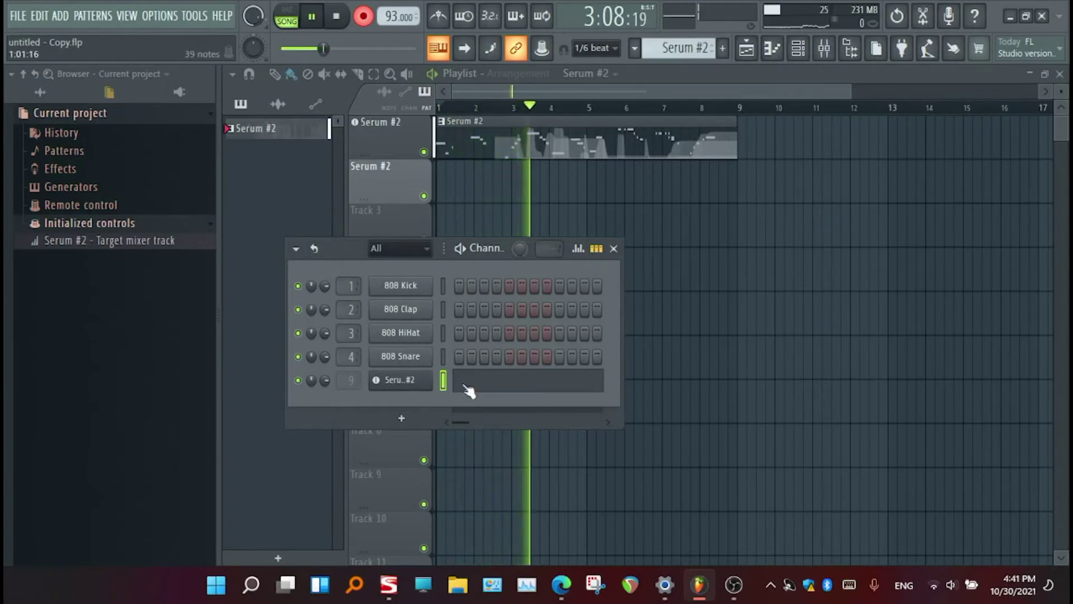
pyautogui.press('space')
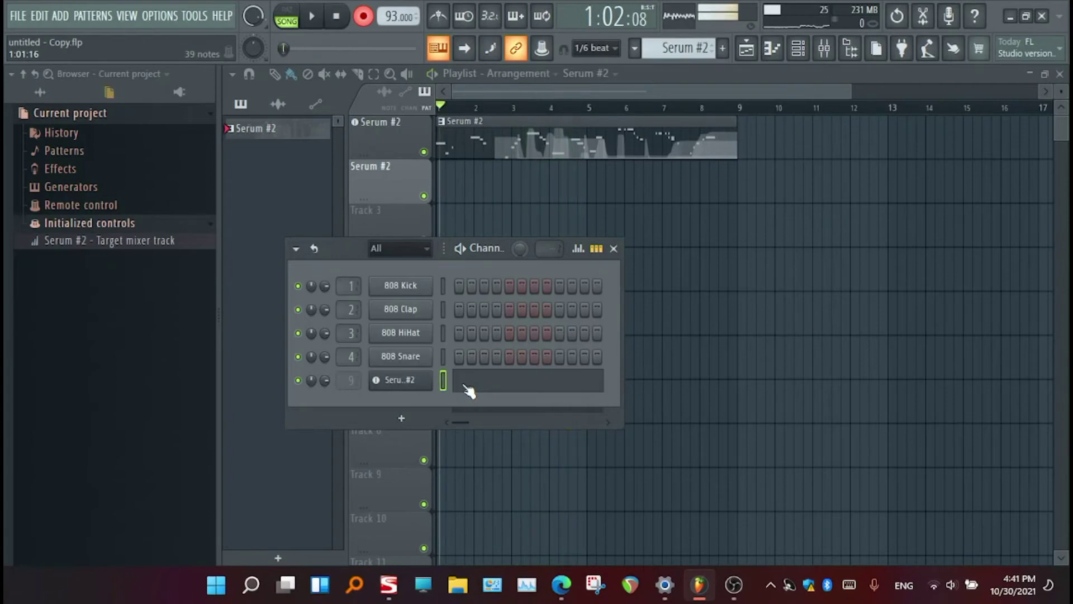
pyautogui.click(614, 249)
# Pull the Serum #2 mixer fader down during playback, then reset it to 100%
pyautogui.click(825, 49)
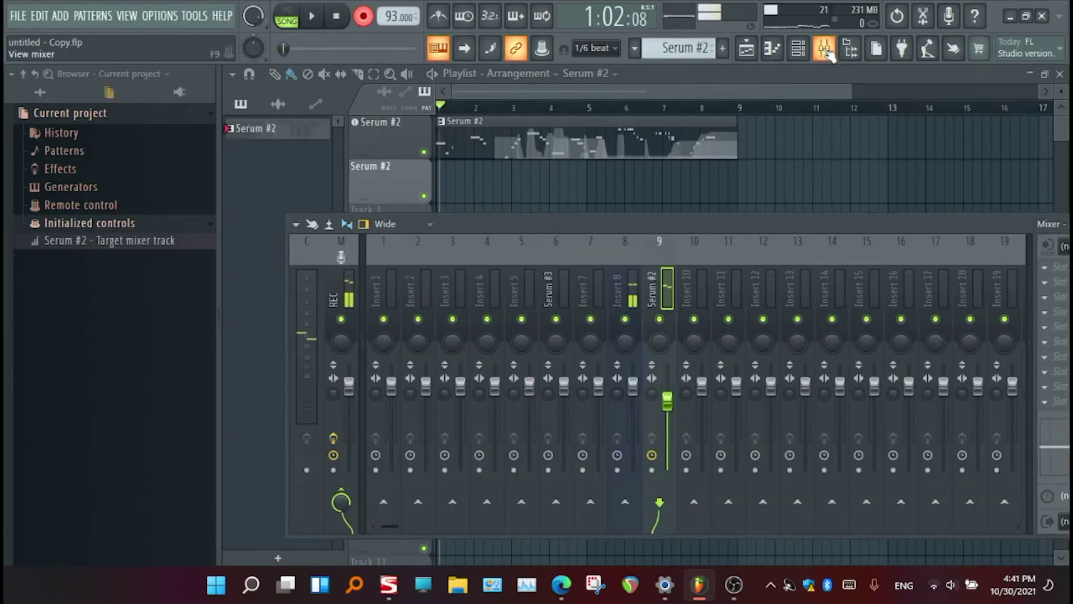
pyautogui.press('space')
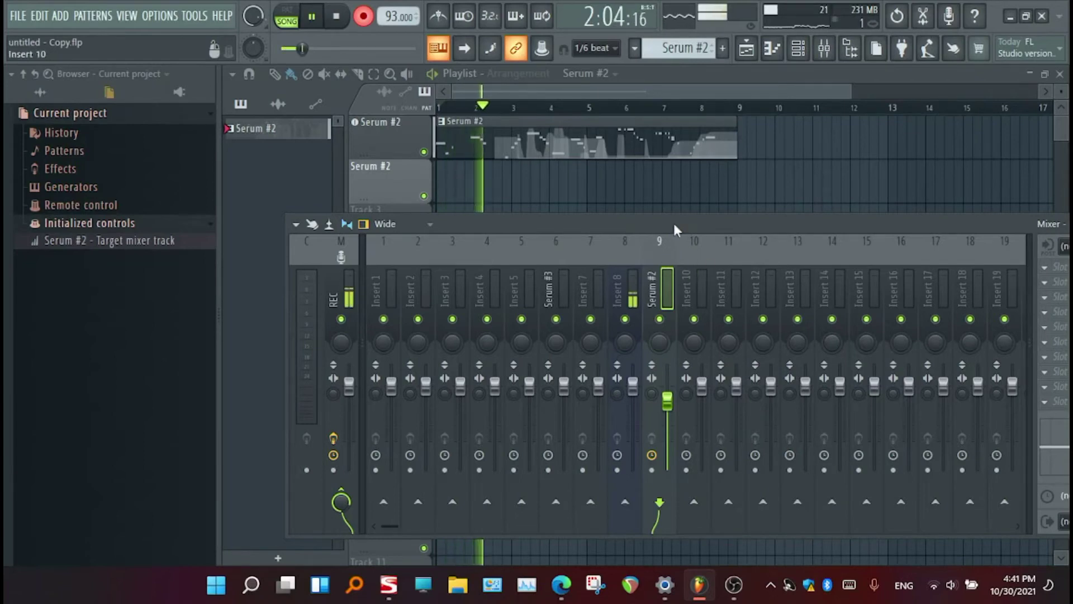
pyautogui.moveTo(667, 401); pyautogui.dragTo(668, 470)
pyautogui.press('space')
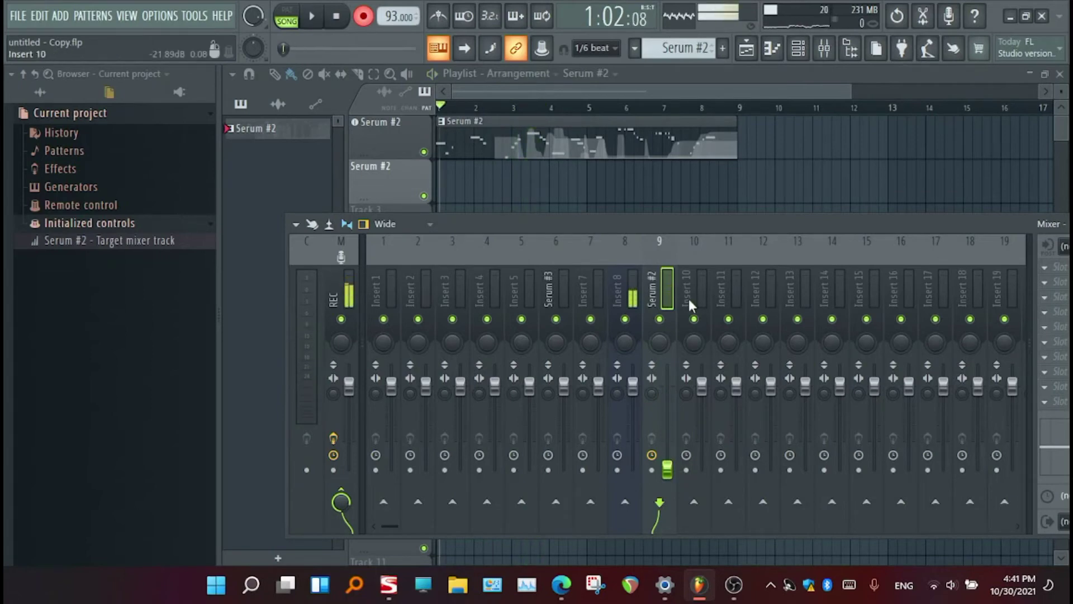
pyautogui.rightClick(667, 468)
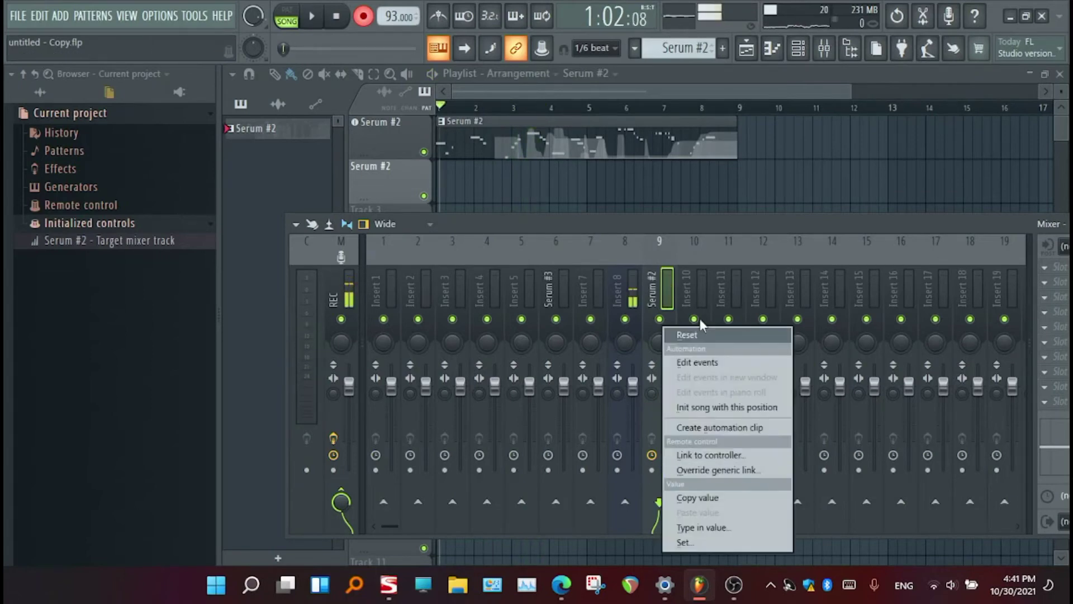
pyautogui.click(688, 334)
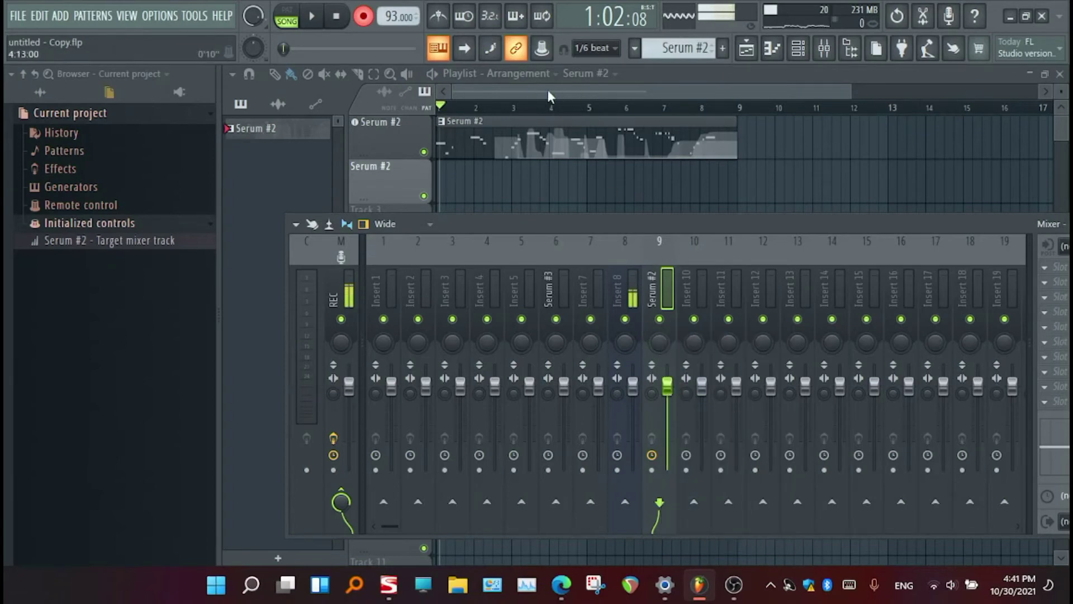
# Play from bar 3, then lower the Serum #2 mixer fader to about 81%
pyautogui.click(525, 113)
pyautogui.press('space')
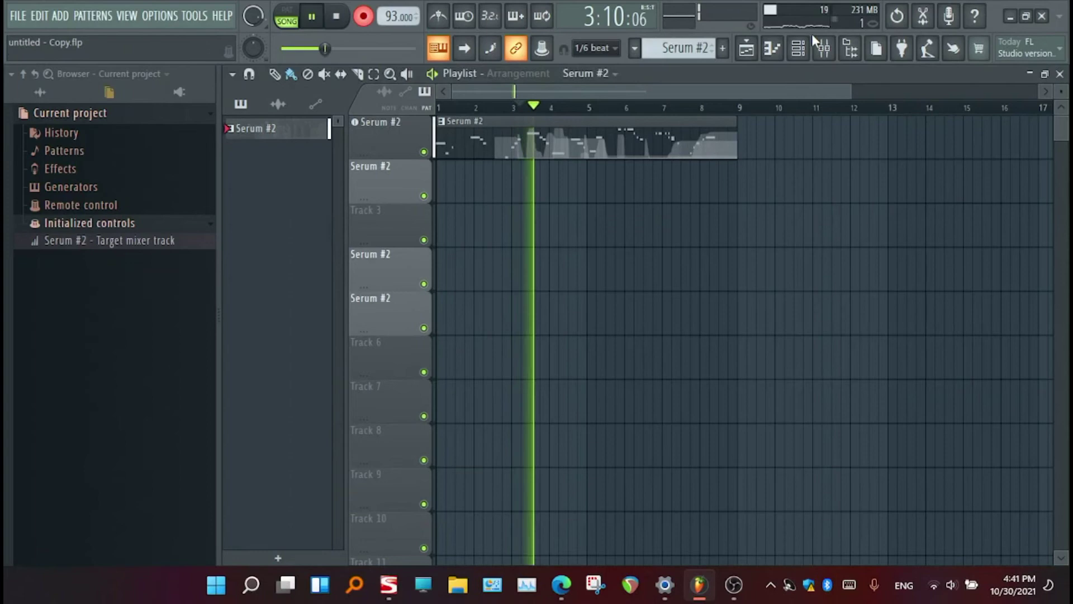
pyautogui.press('space')
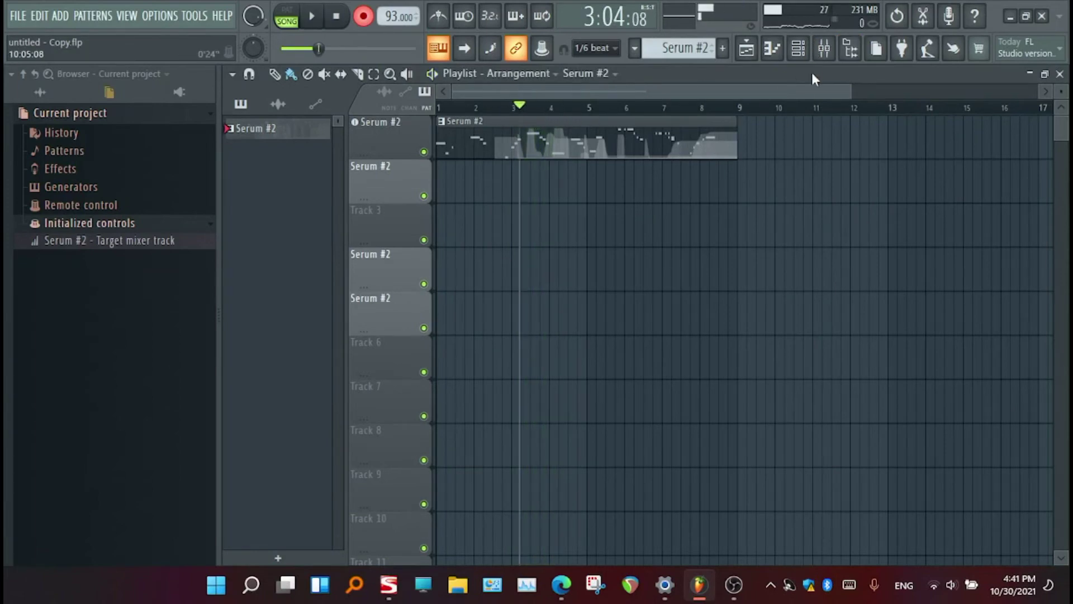
pyautogui.click(824, 49)
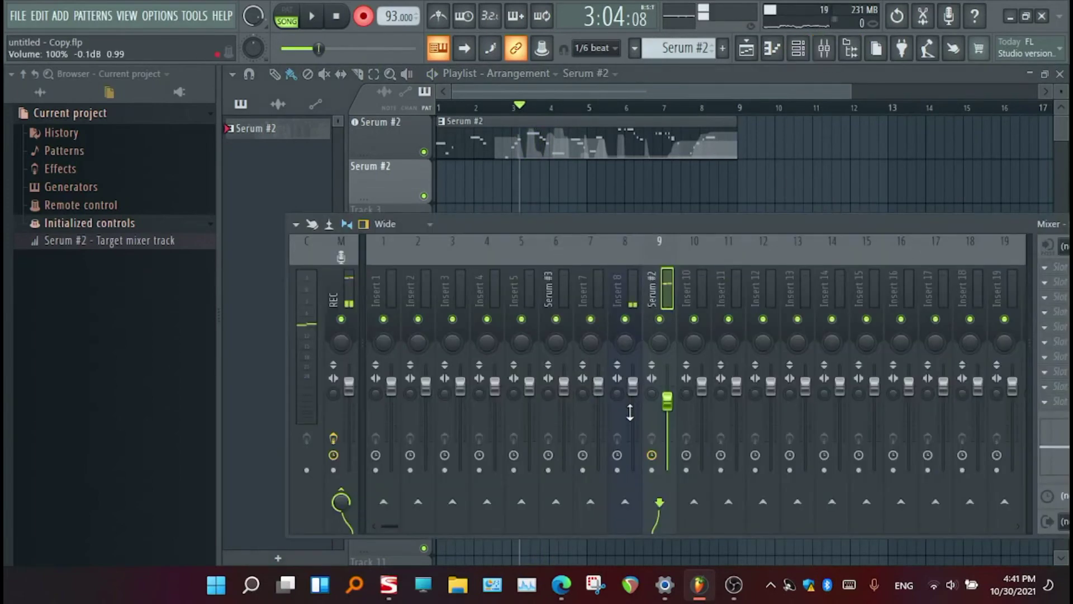
pyautogui.moveTo(667, 391); pyautogui.dragTo(671, 400)
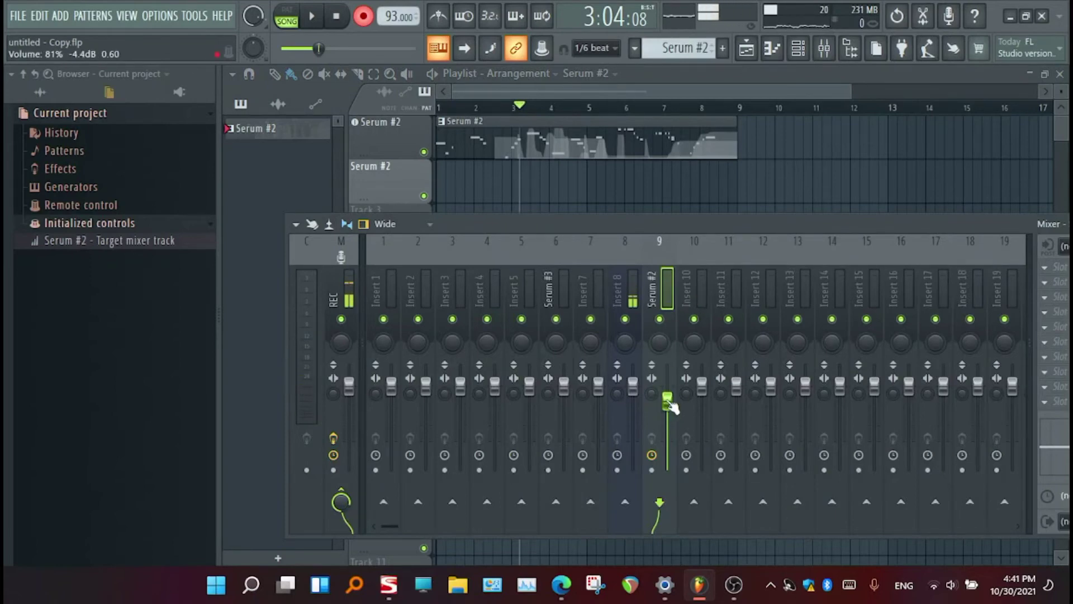
# Fine-tune the Serum #2 mixer fader to about 97% while playing from bar 2
pyautogui.click(490, 107)
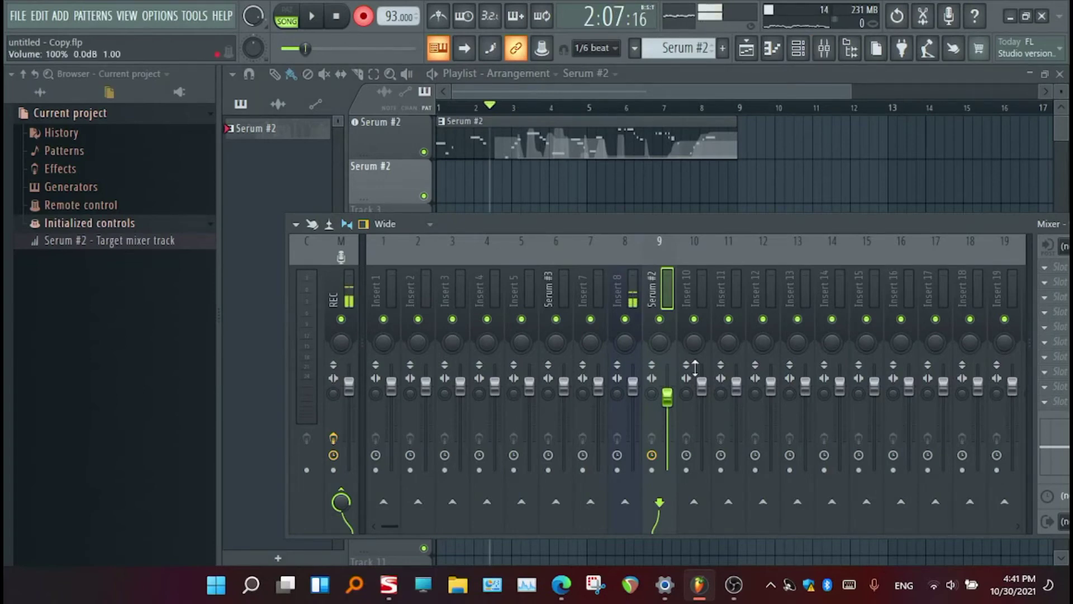
pyautogui.press('space')
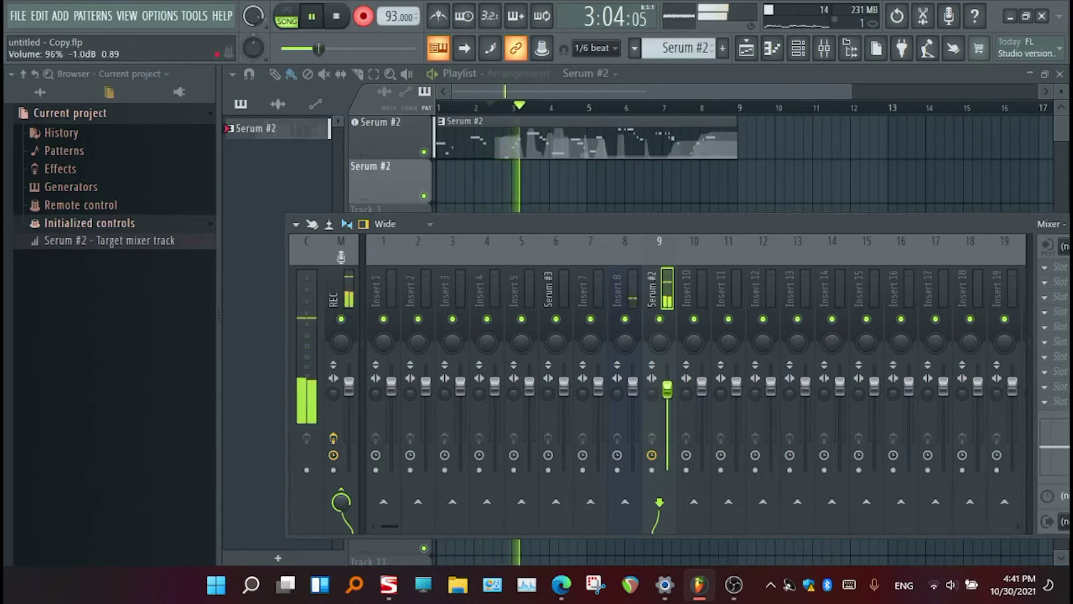
pyautogui.moveTo(669, 402); pyautogui.dragTo(667, 388)
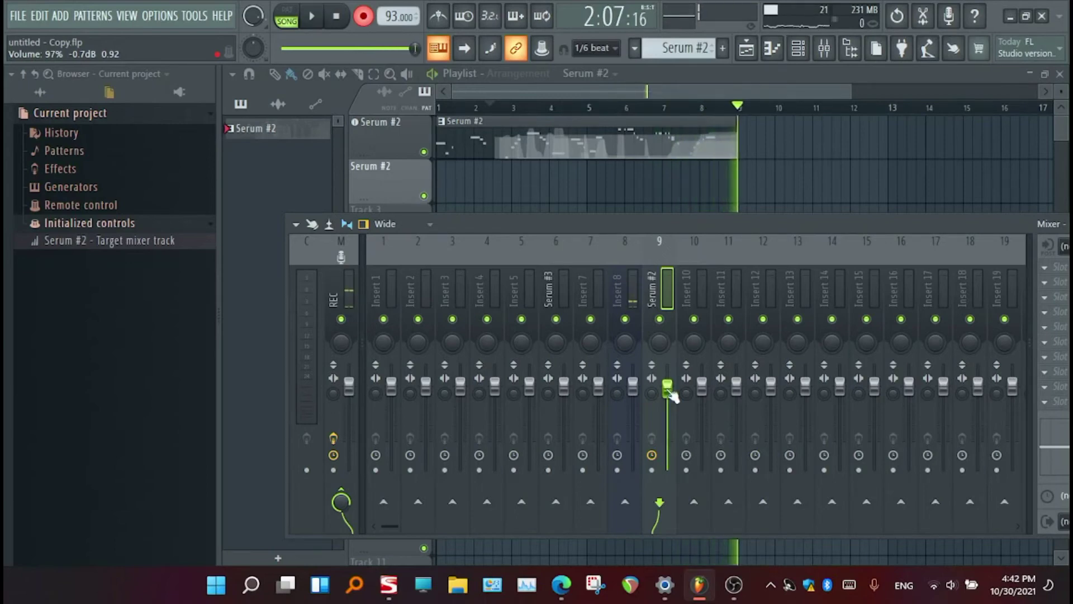
pyautogui.moveTo(668, 388); pyautogui.dragTo(672, 397)
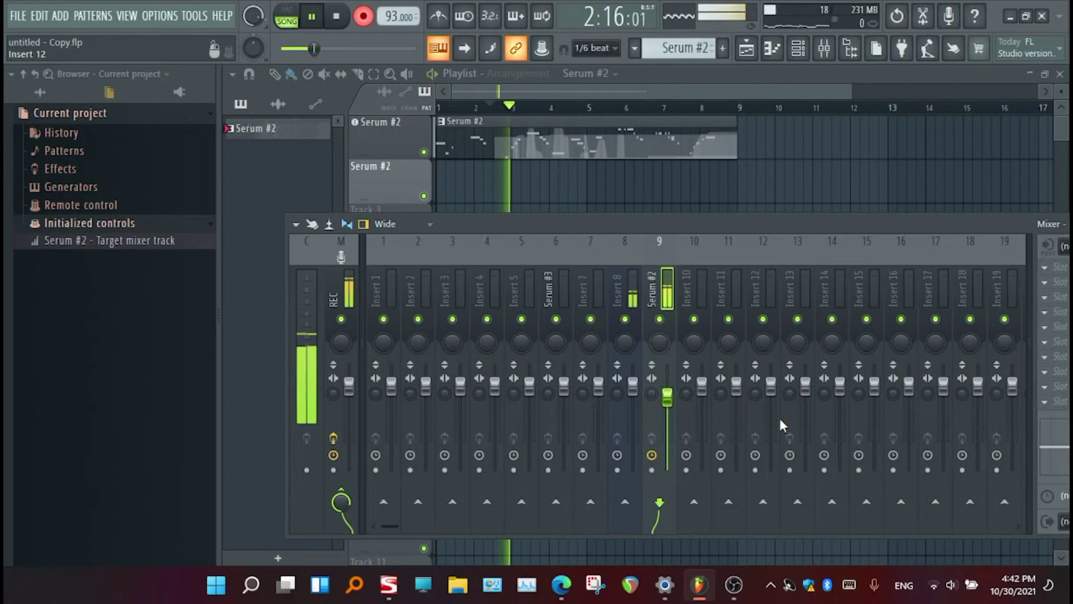
pyautogui.scroll(5, 670, 394)
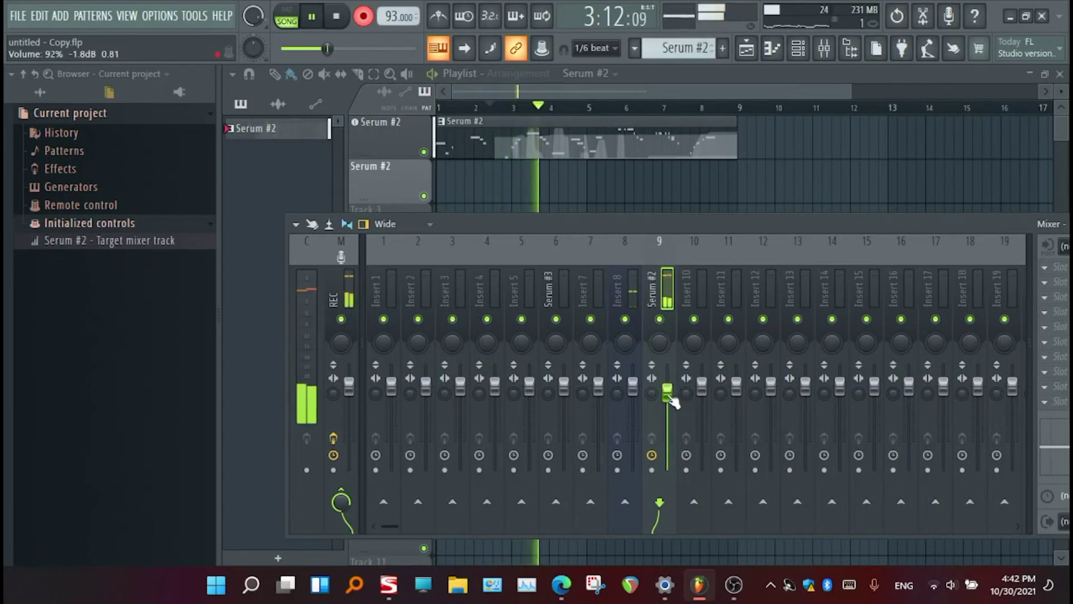
pyautogui.scroll(1, 671, 386)
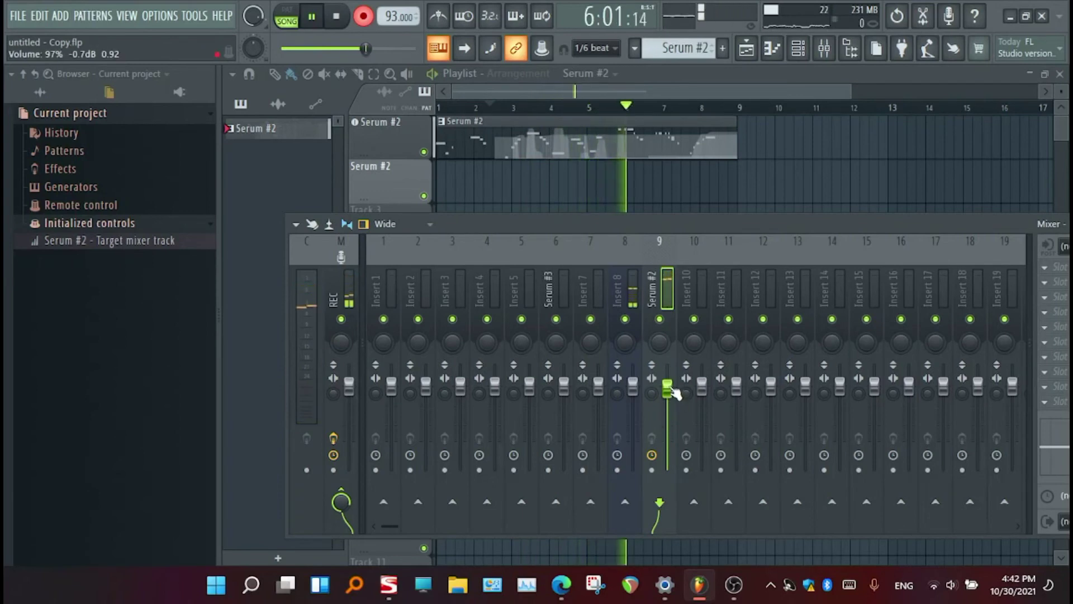
pyautogui.press('space')
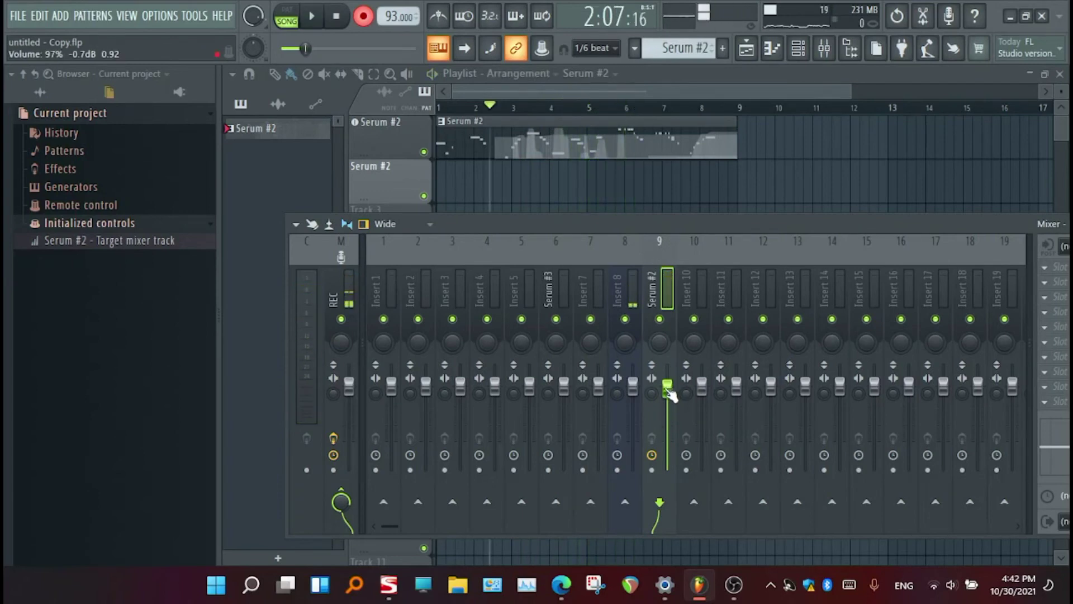
pyautogui.press('space')
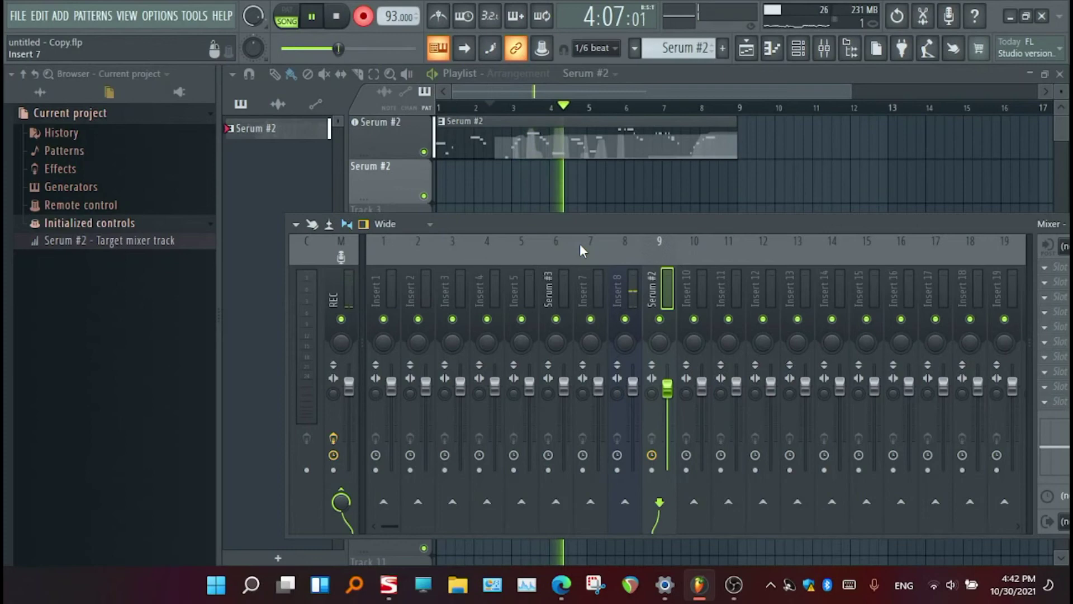
pyautogui.press('space')
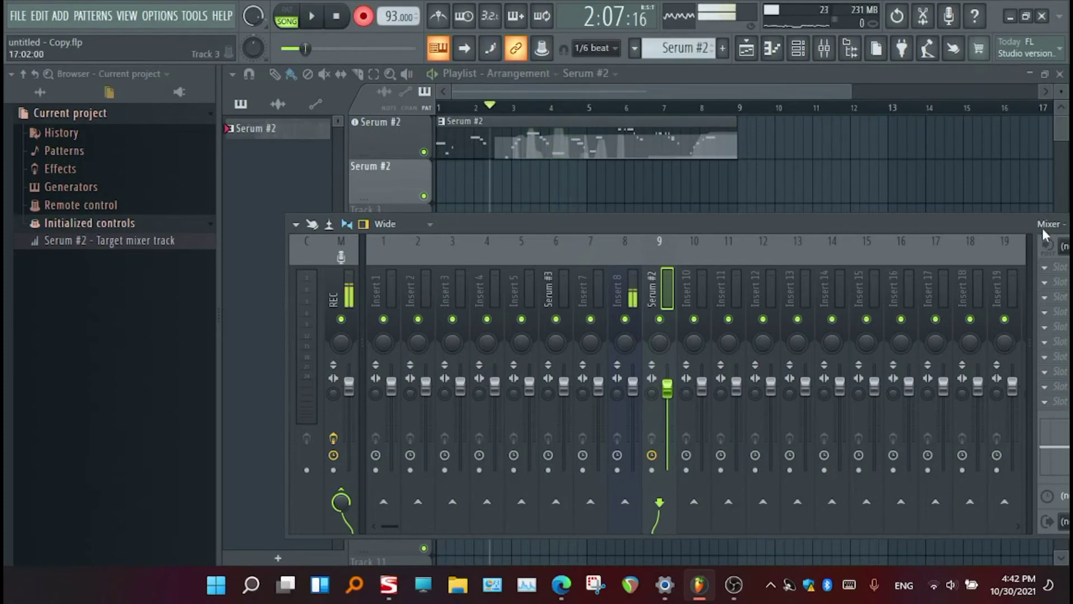
pyautogui.moveTo(1001, 223); pyautogui.dragTo(700, 286)
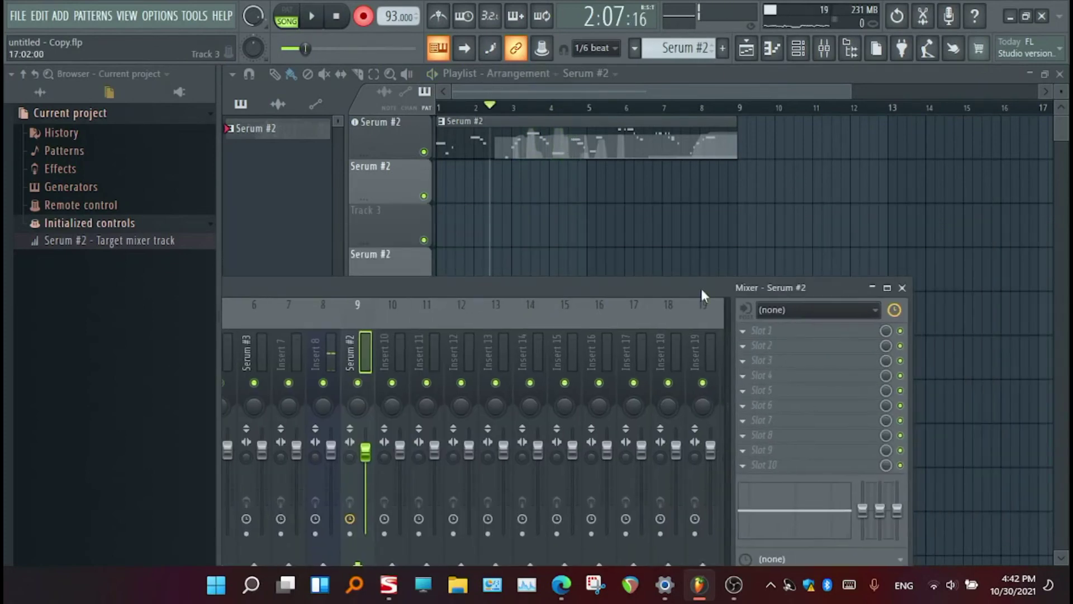
# Open the Serum #2 pattern in the piano roll and show its Channel volume lane
pyautogui.click(902, 288)
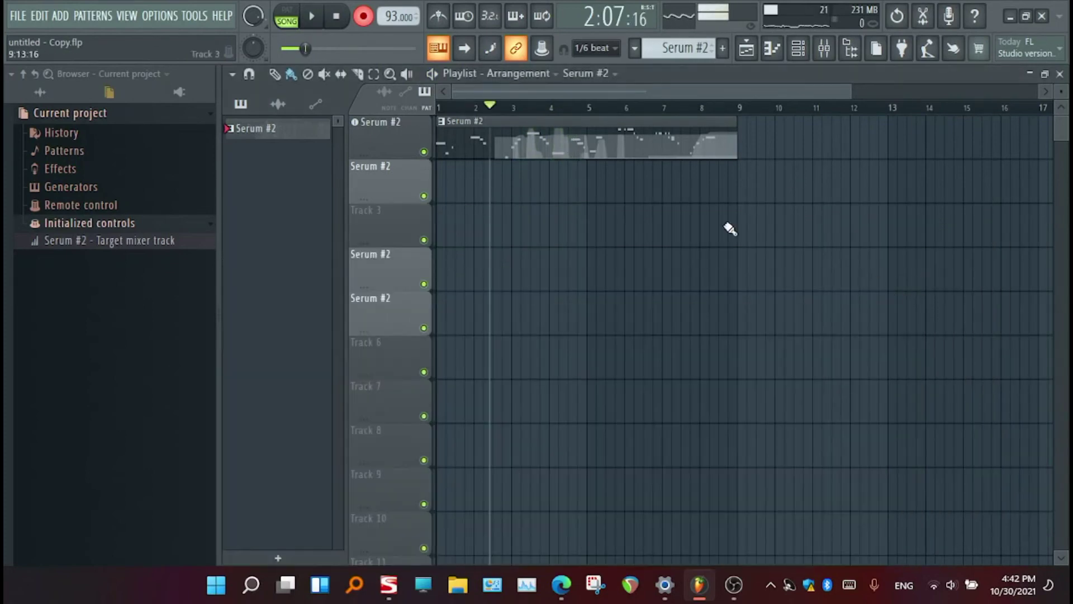
pyautogui.doubleClick(451, 128)
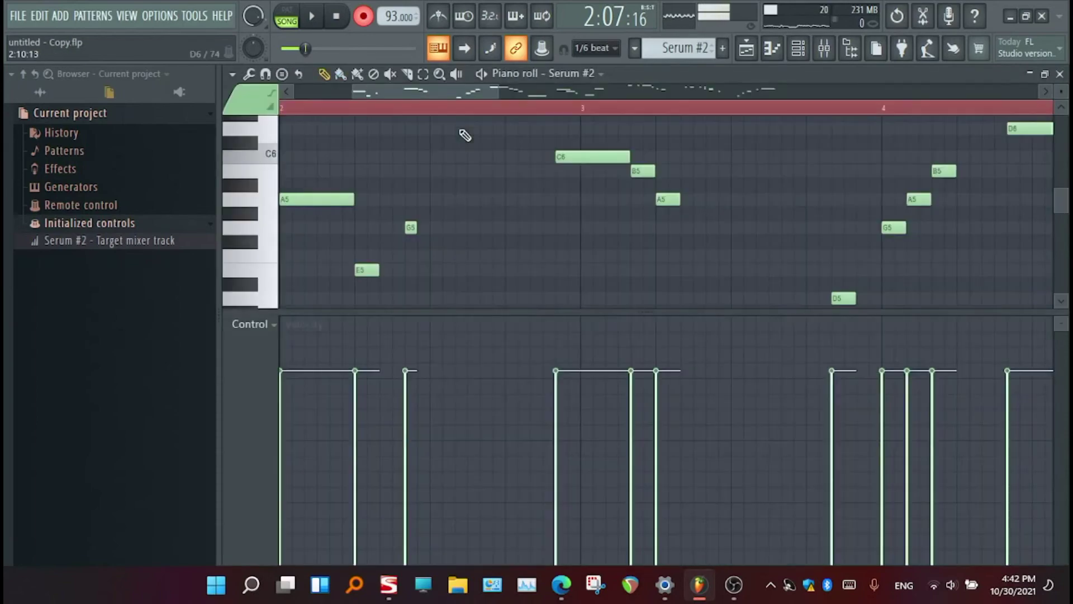
pyautogui.click(274, 325)
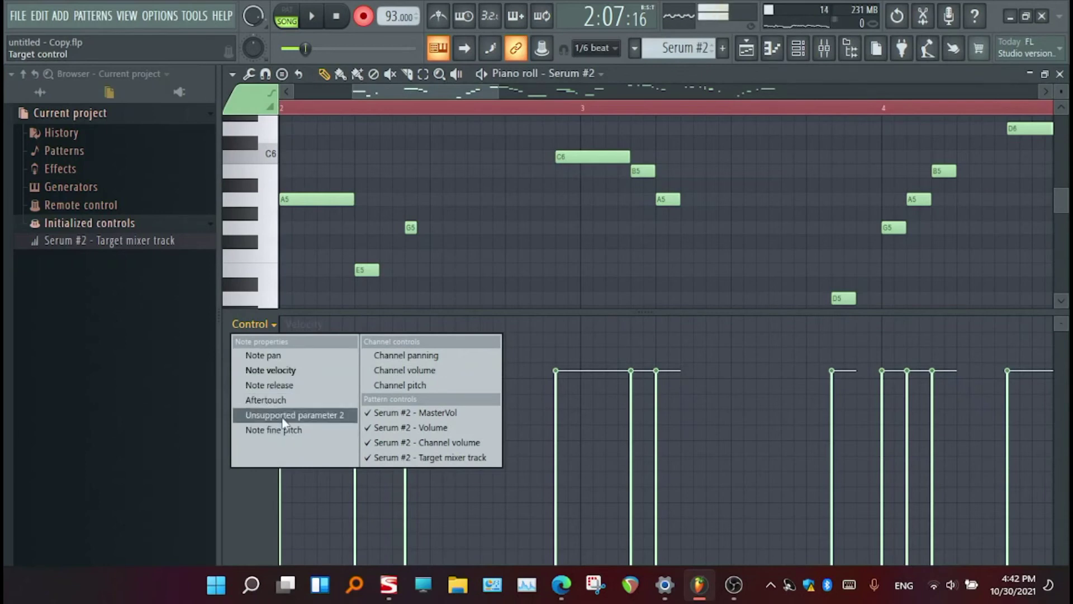
pyautogui.click(404, 371)
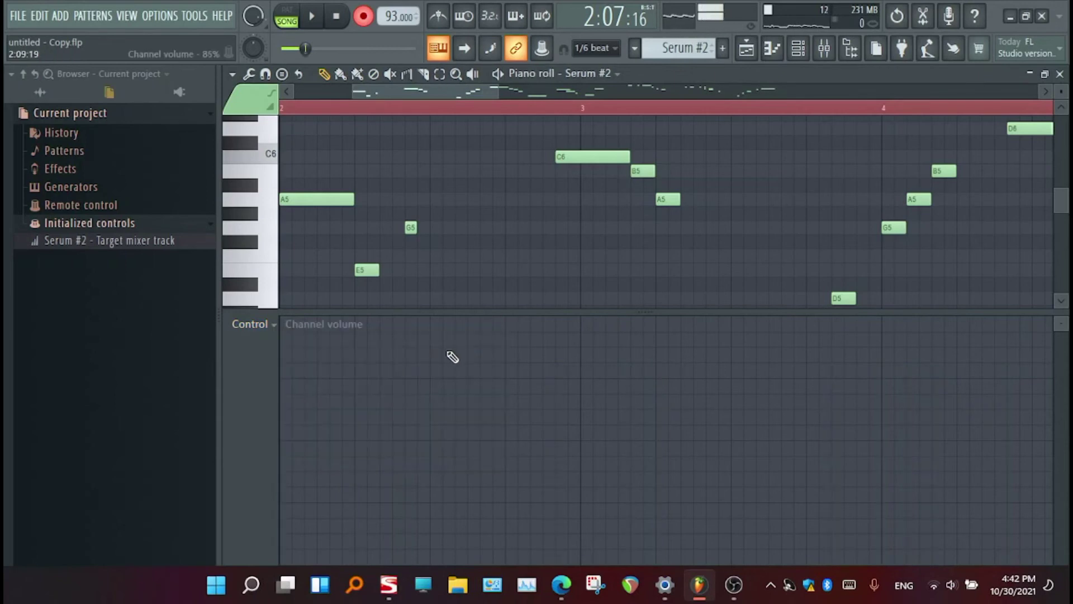
# Draw a flat Channel volume curve around 80% across the pattern and play it back
pyautogui.scroll(-4, 448, 342)
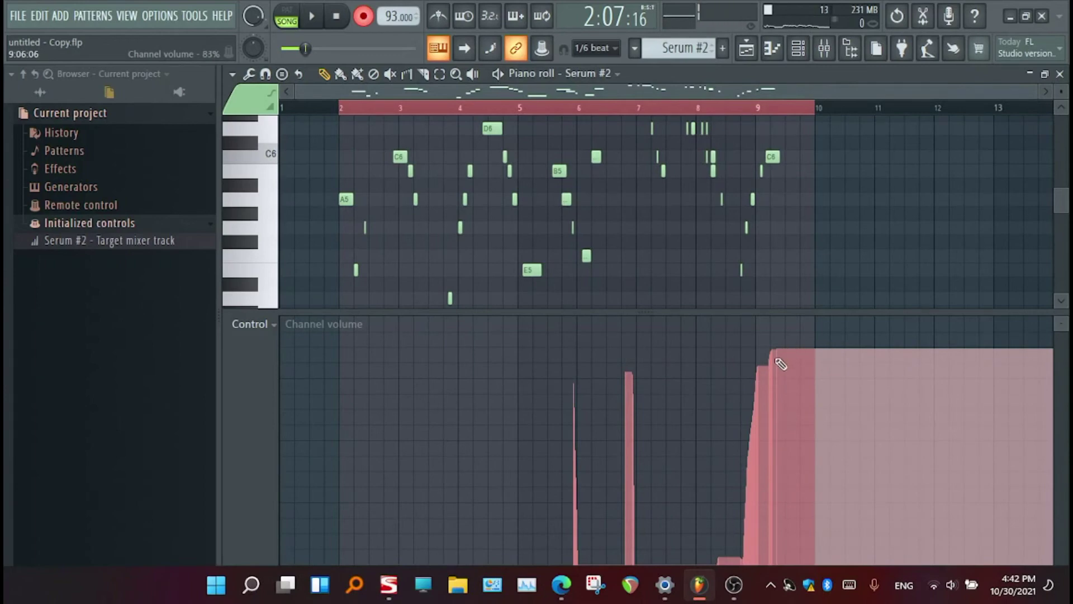
pyautogui.moveTo(781, 364)
pyautogui.mouseDown()
pyautogui.moveTo(730, 356)
pyautogui.moveTo(273, 373)
pyautogui.moveTo(819, 360)
pyautogui.mouseUp()
pyautogui.press('space')
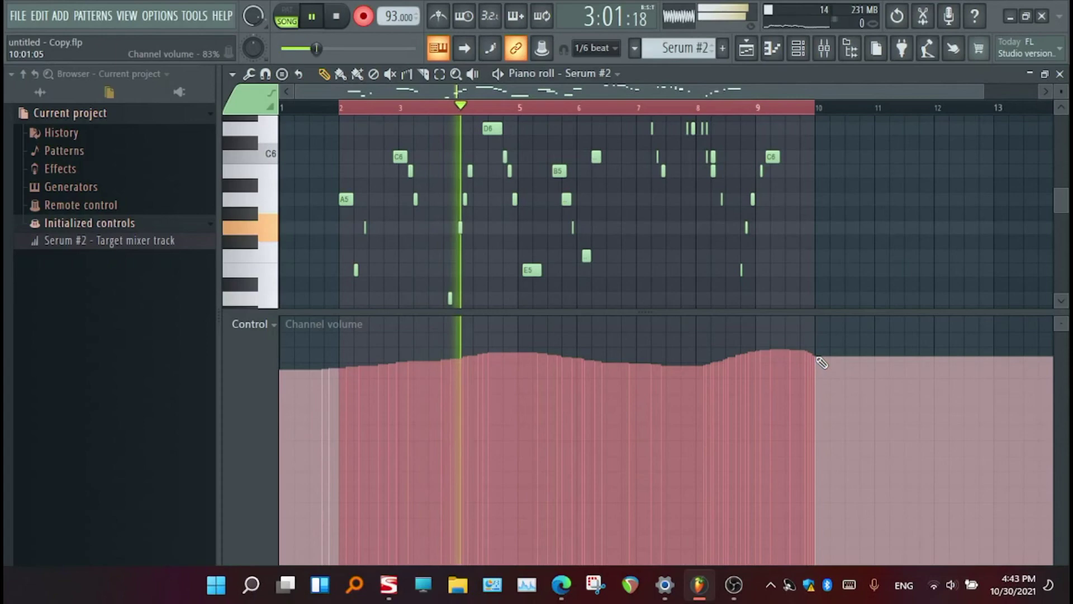
pyautogui.press('space')
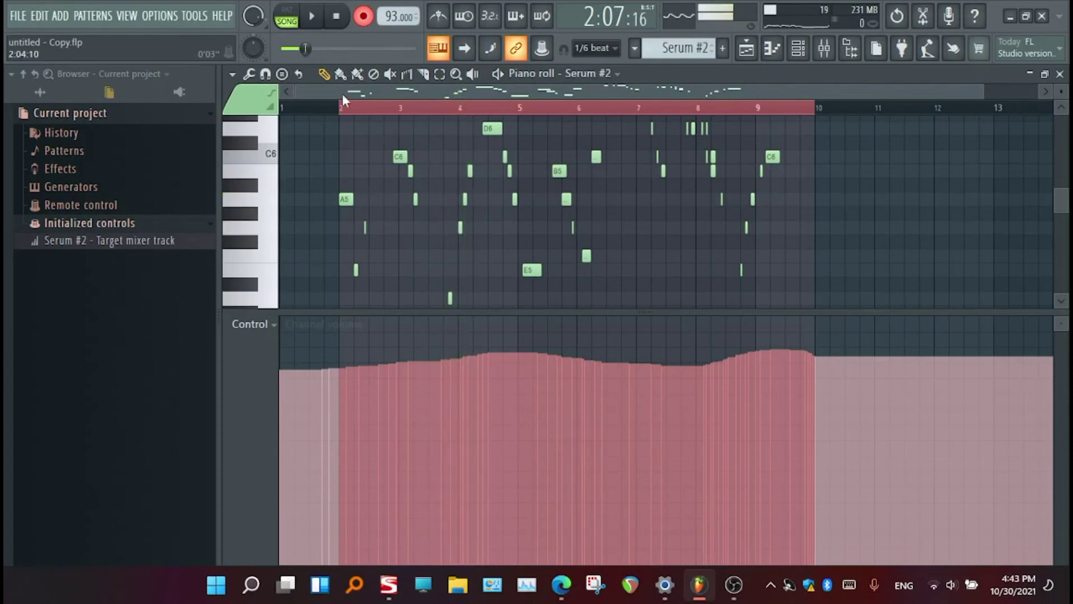
pyautogui.press('space')
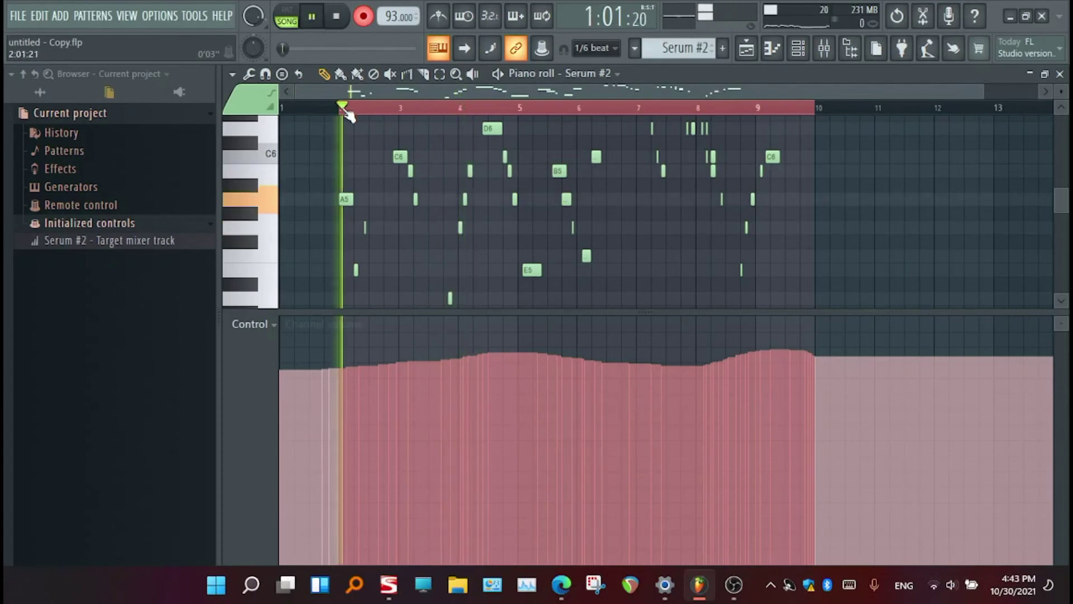
# Stop playback and reselect the Serum #2 - Channel volume lane from the Control menu
pyautogui.press('space')
pyautogui.click(273, 324)
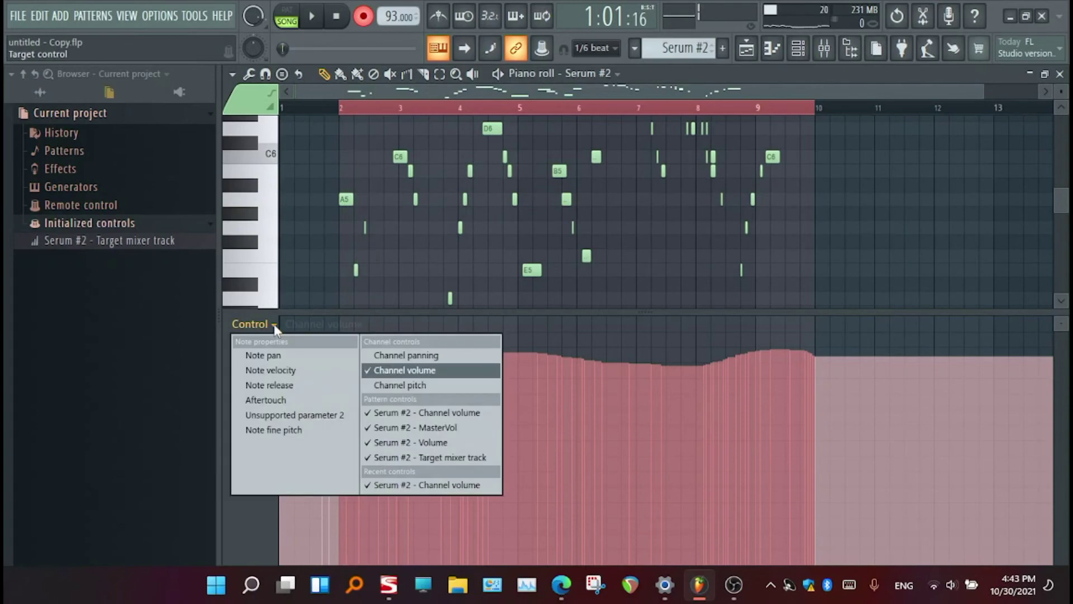
pyautogui.click(264, 323)
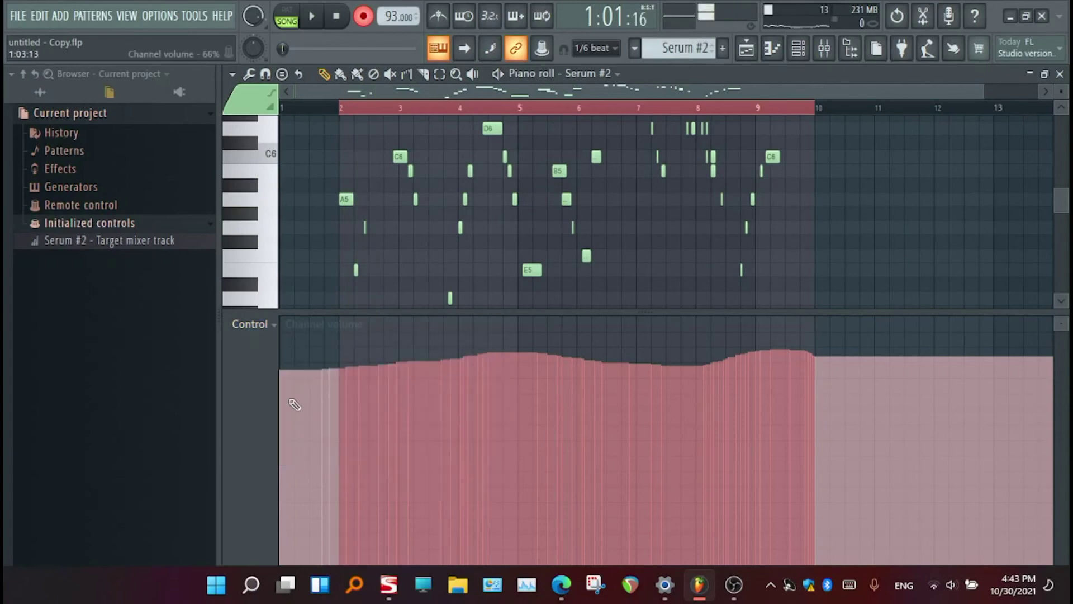
pyautogui.click(277, 326)
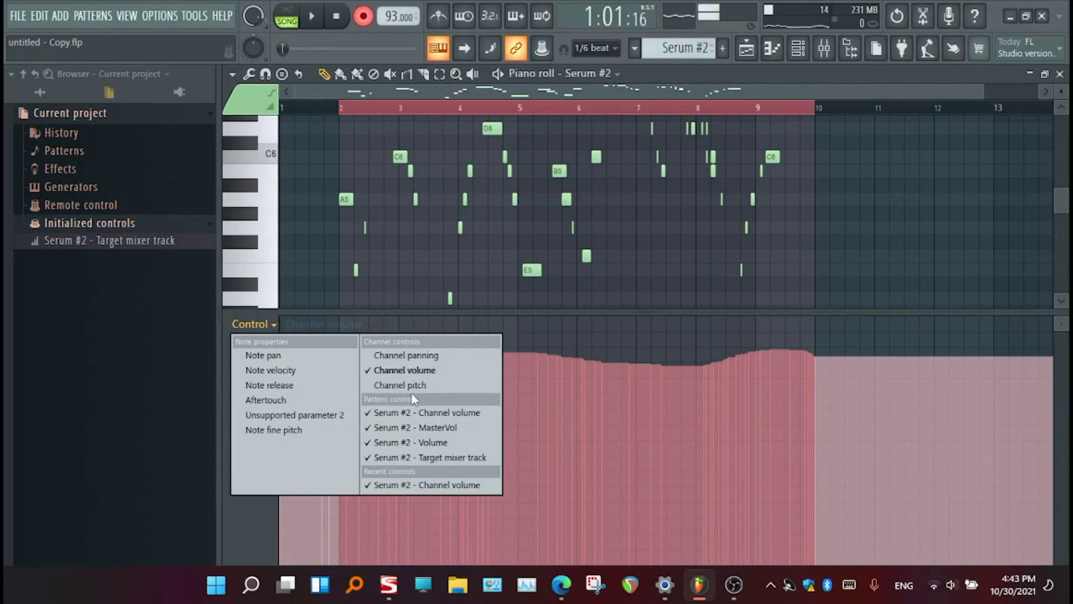
pyautogui.click(434, 414)
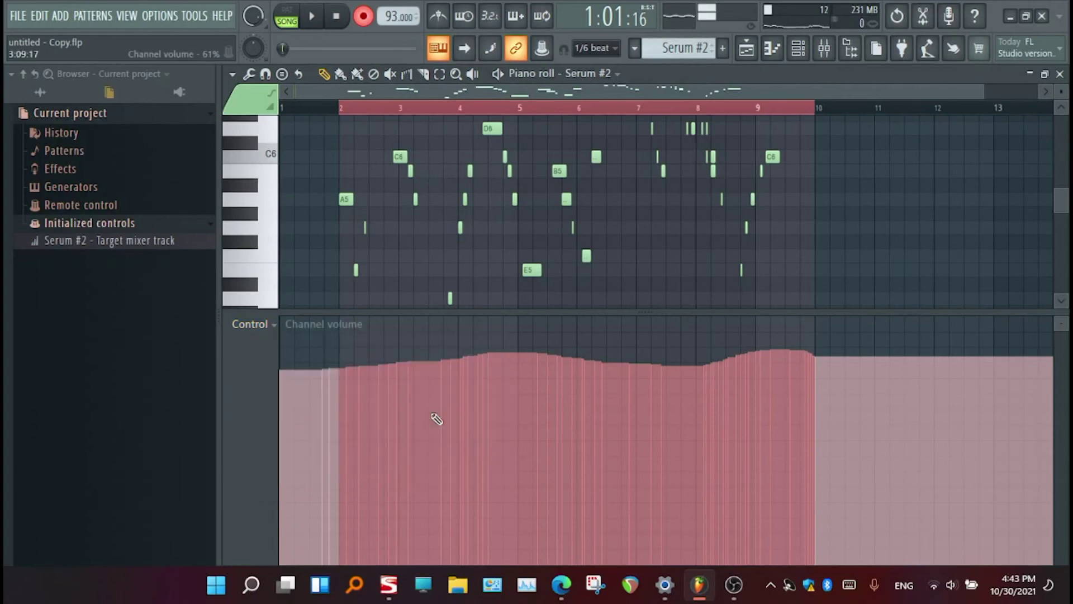
# Draw an even Serum #2 - MasterVol level across the pattern and play it back to check
pyautogui.click(273, 325)
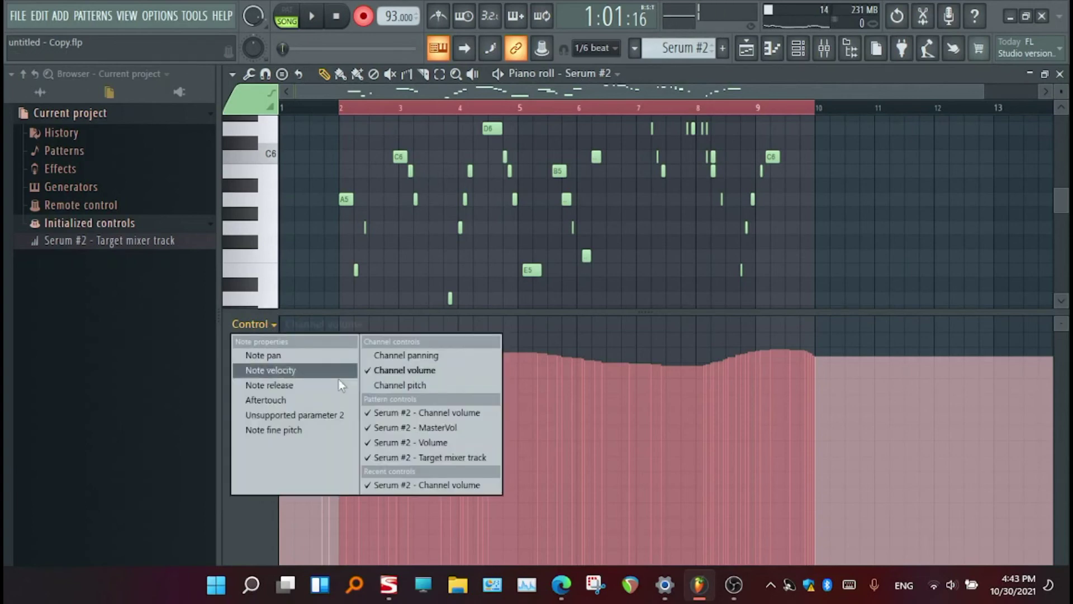
pyautogui.click(425, 428)
pyautogui.moveTo(816, 387)
pyautogui.mouseDown()
pyautogui.moveTo(632, 364)
pyautogui.moveTo(263, 386)
pyautogui.mouseUp()
pyautogui.press('space')
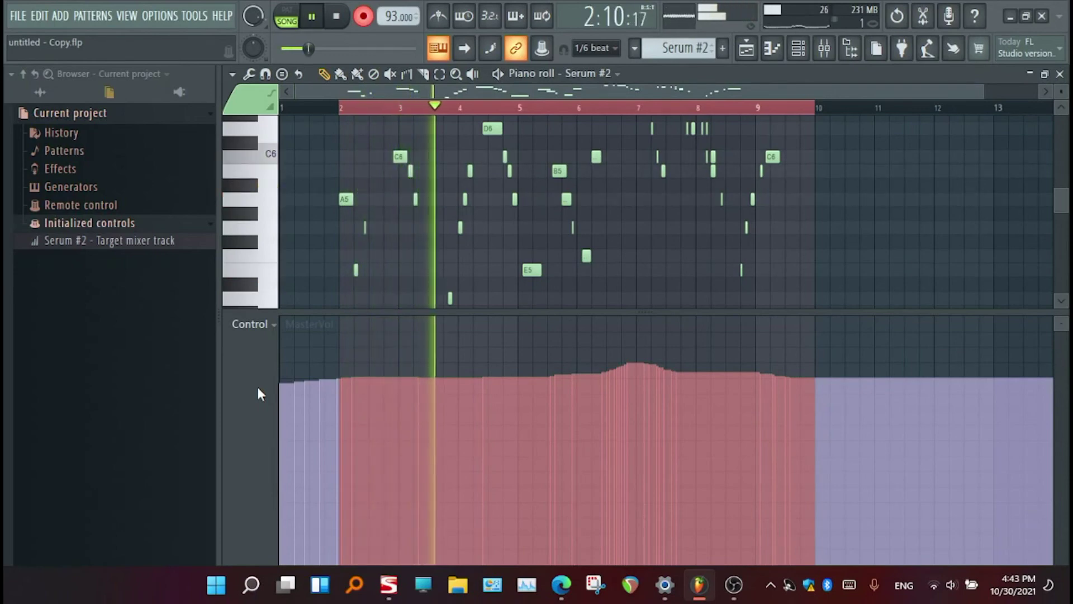
pyautogui.press('space')
pyautogui.click(250, 323)
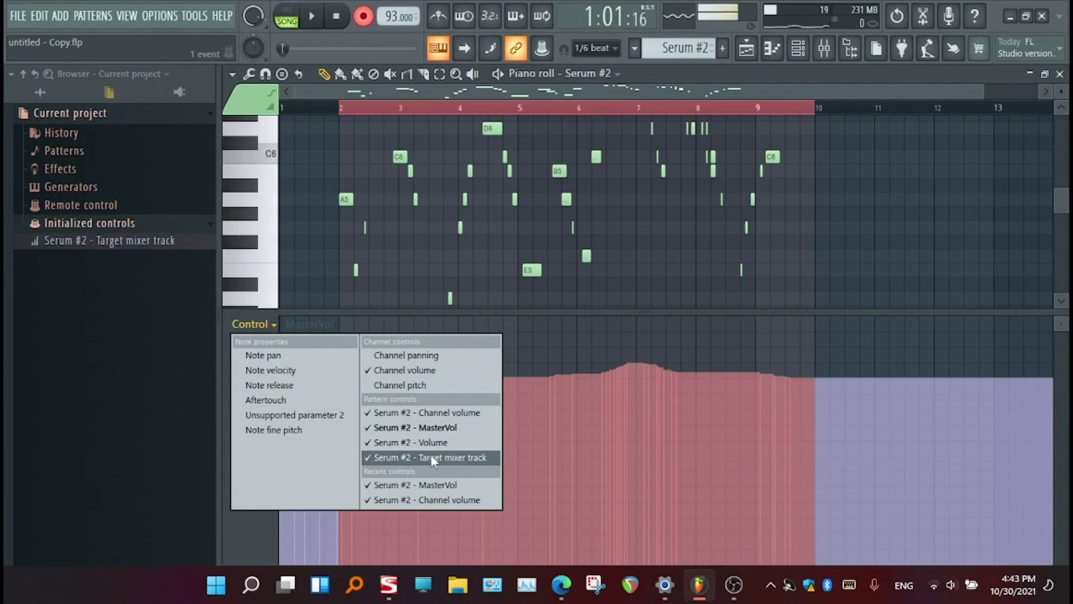
pyautogui.click(412, 428)
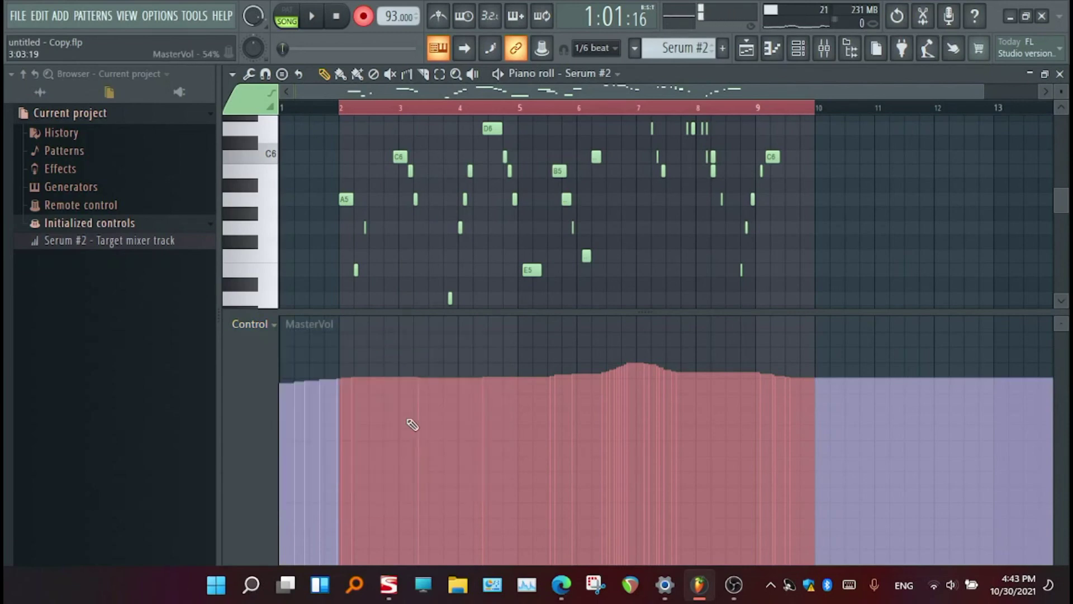
# Open the Serum #2 plugin, reset the automation lane to Channel volume, and play the song
pyautogui.click(1060, 73)
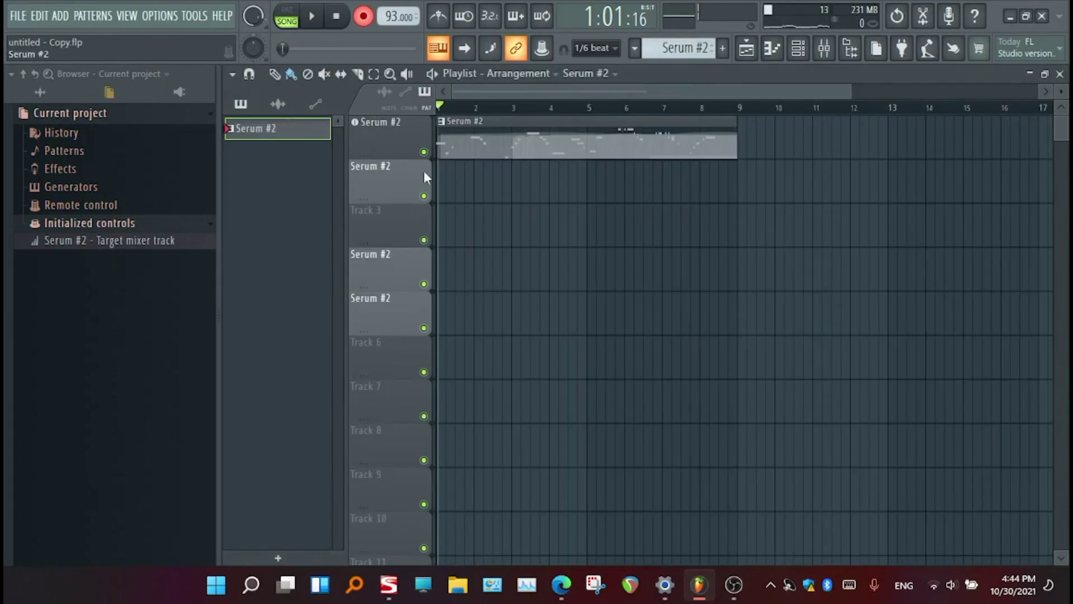
pyautogui.click(397, 136)
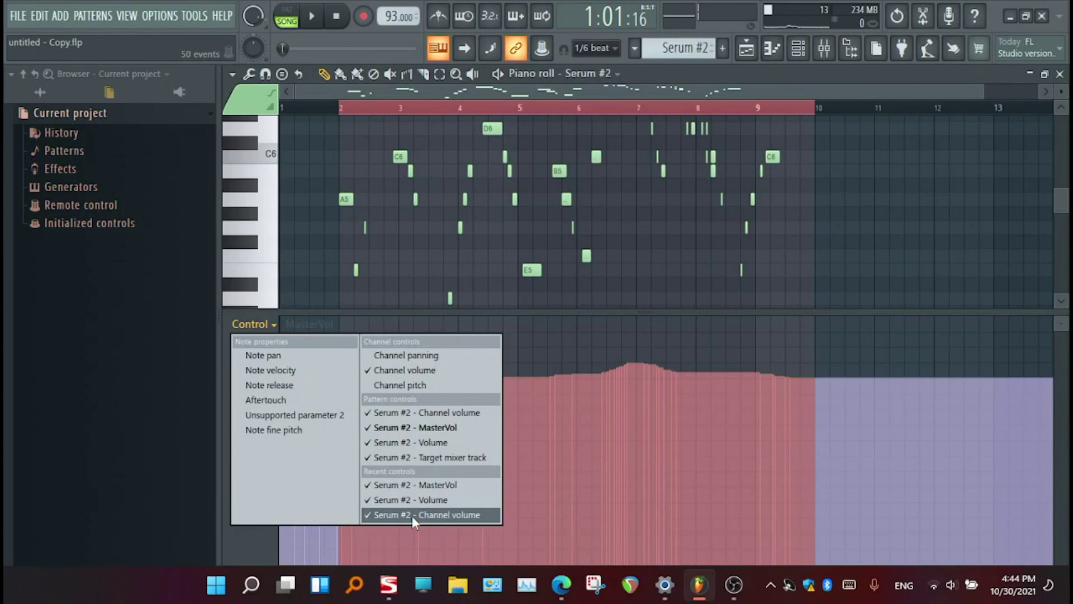
pyautogui.click(412, 516)
pyautogui.click(1061, 74)
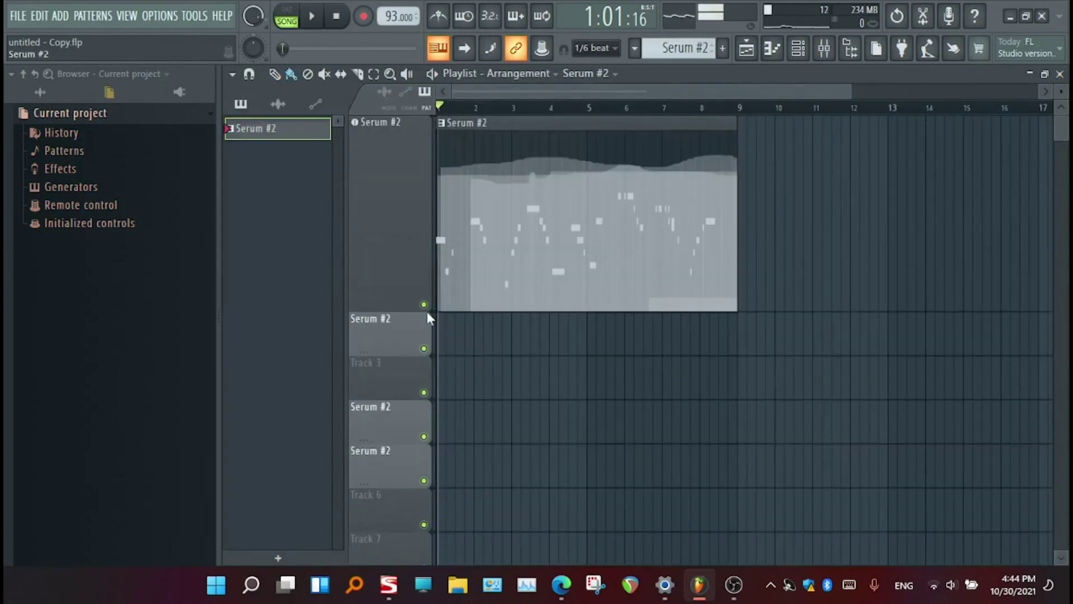
pyautogui.press('space')
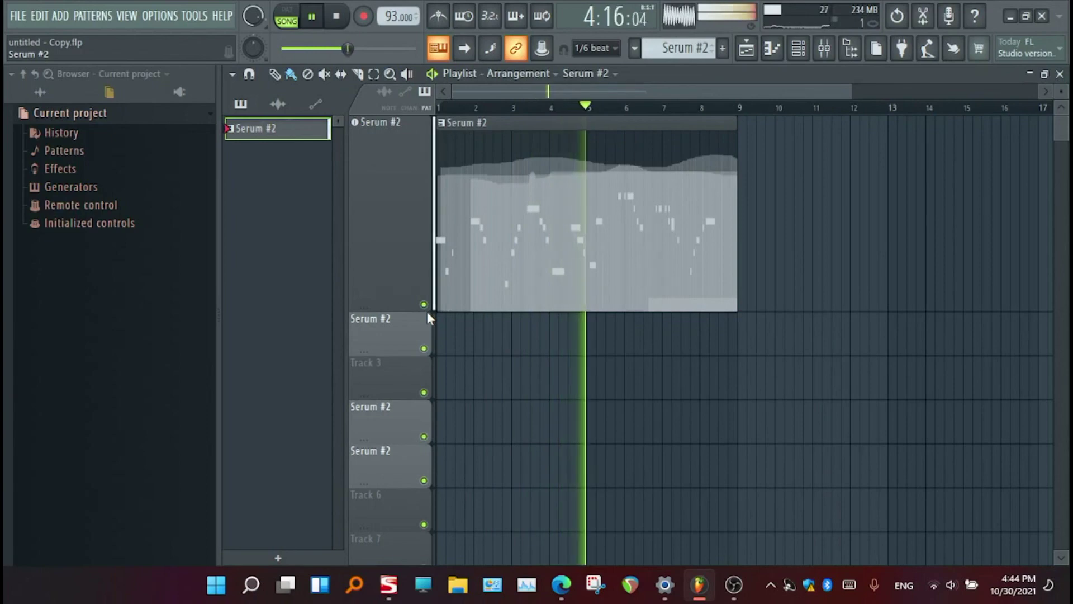
# Stop playback, then open the Channel Rack and return focus to the Playlist arrangement
pyautogui.press('space')
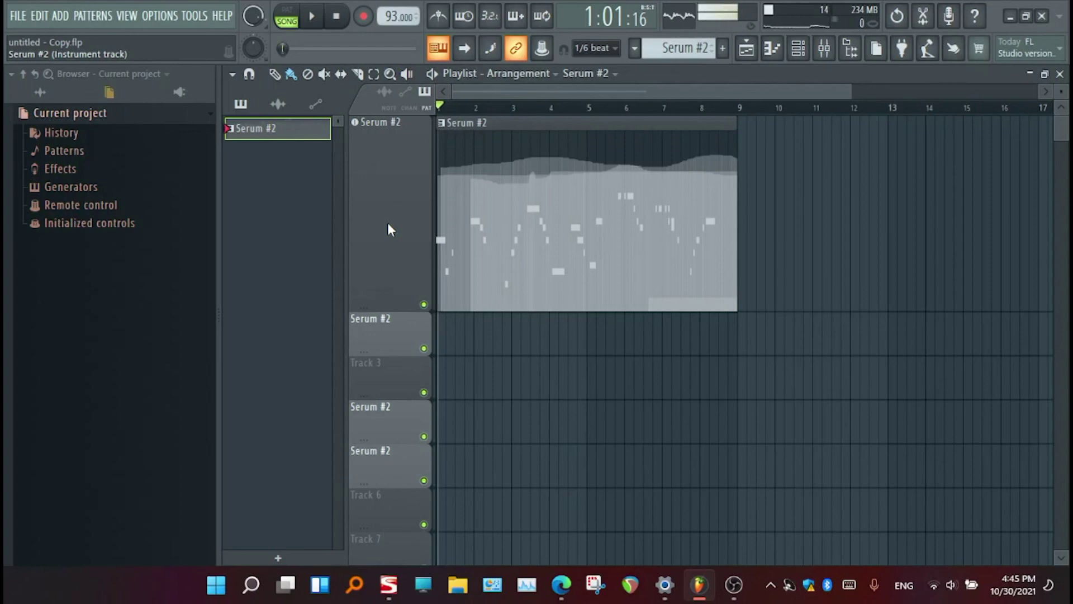
pyautogui.press('F6')
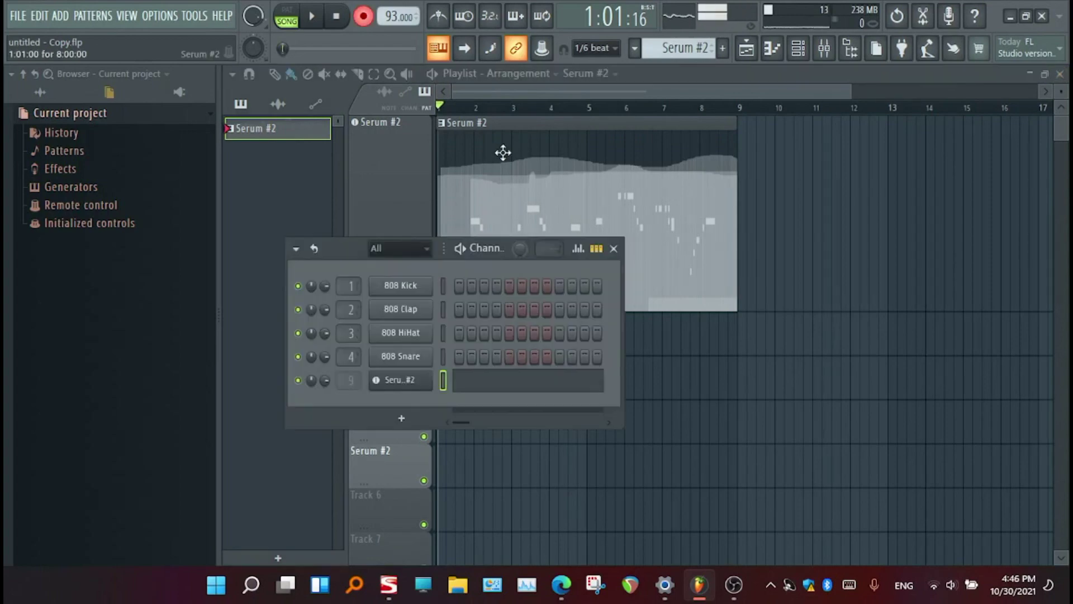
pyautogui.click(411, 171)
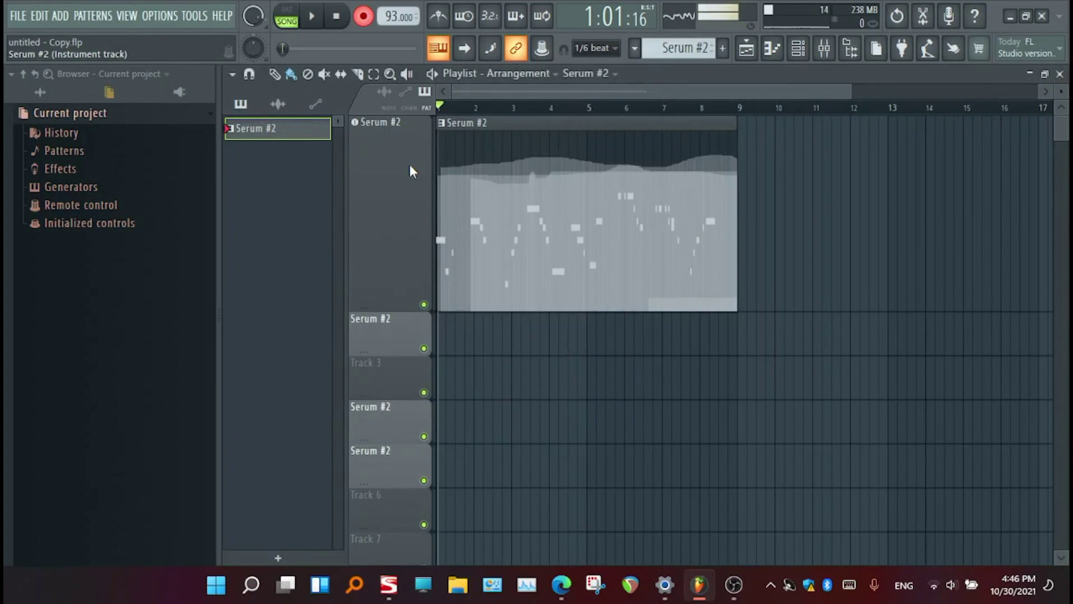